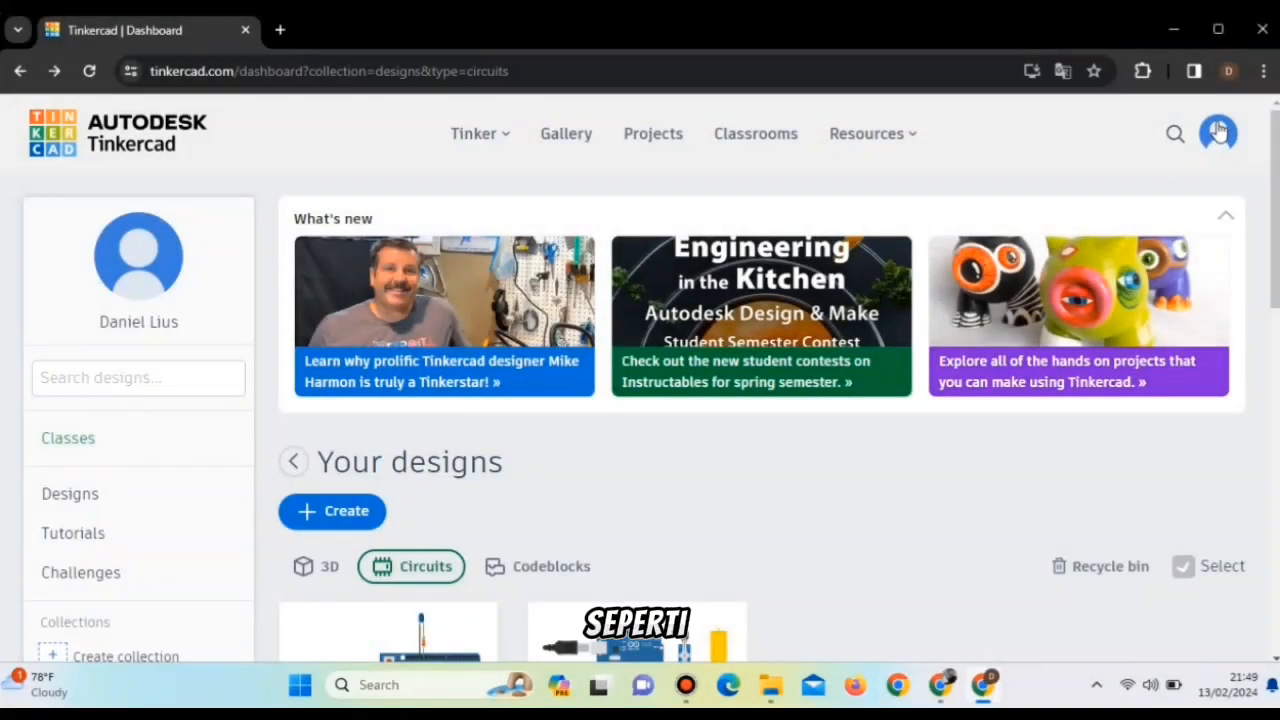
{"action": "left_click", "coordinate": [1218, 132]}
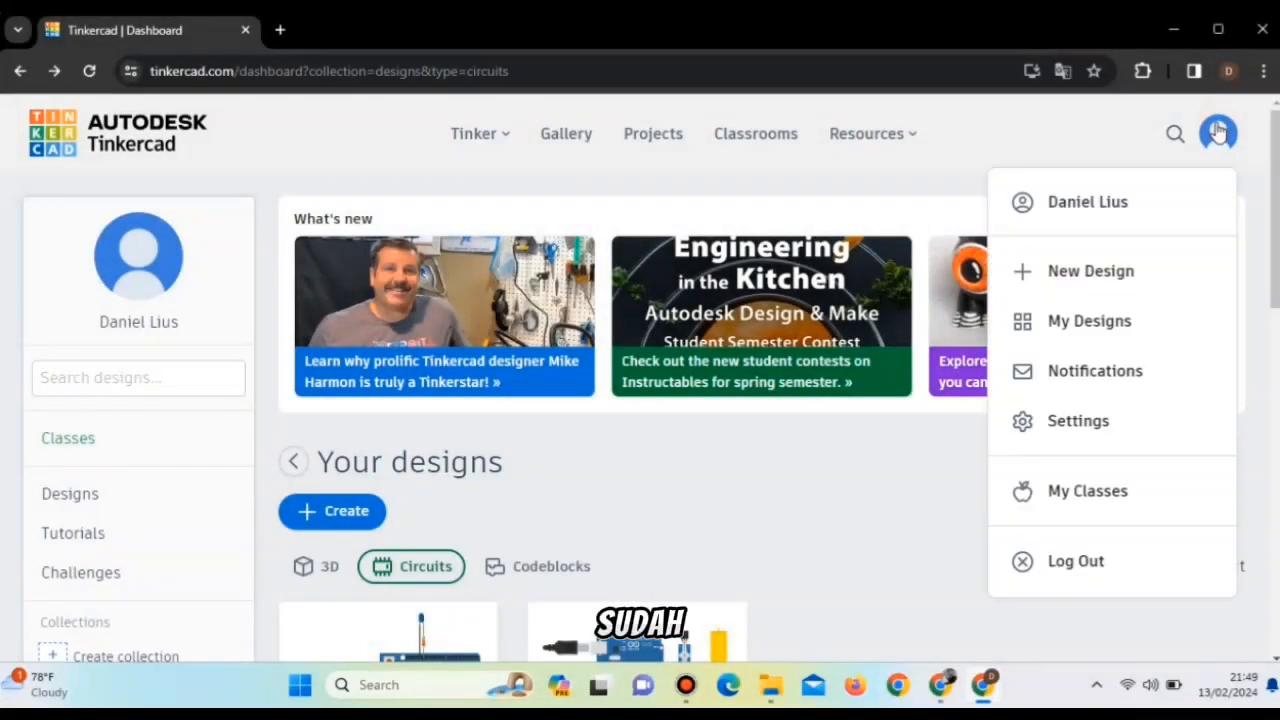
{"action": "scroll", "coordinate": [633, 510], "scroll_direction": "down", "scroll_amount": 3}
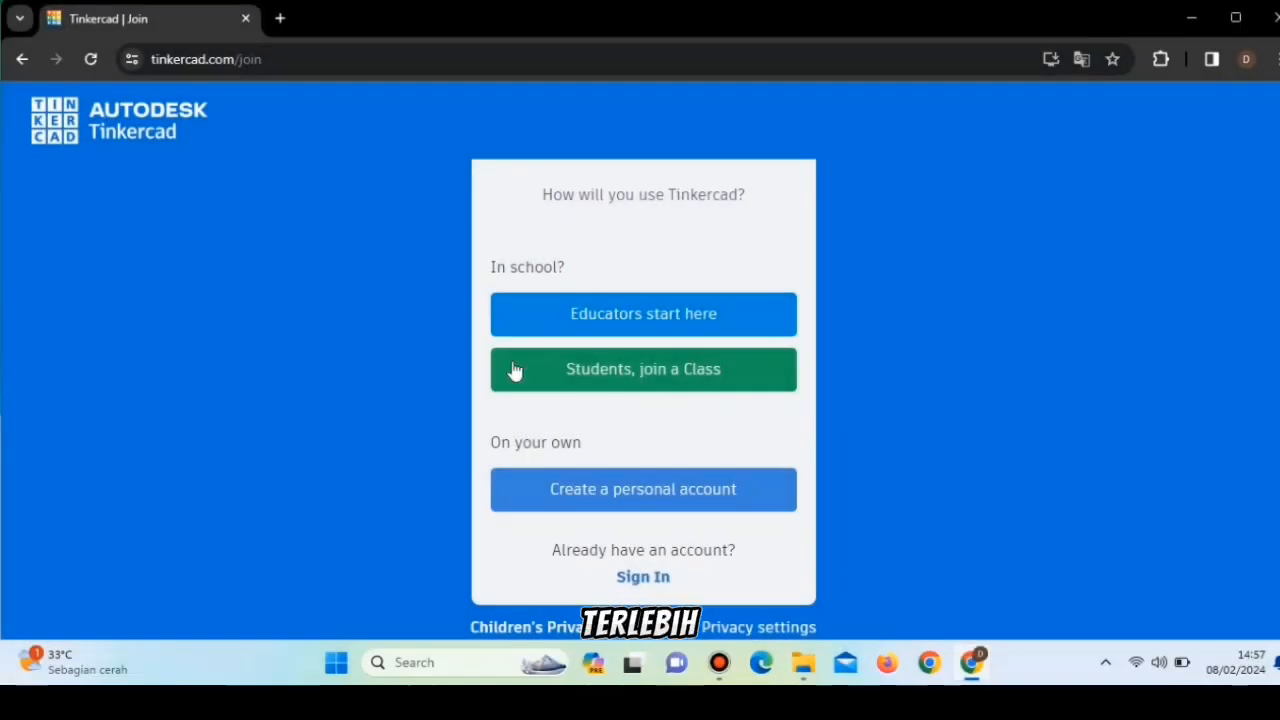
Choose to create a personal account and sign in with Google.
{"action": "left_click", "coordinate": [655, 503]}
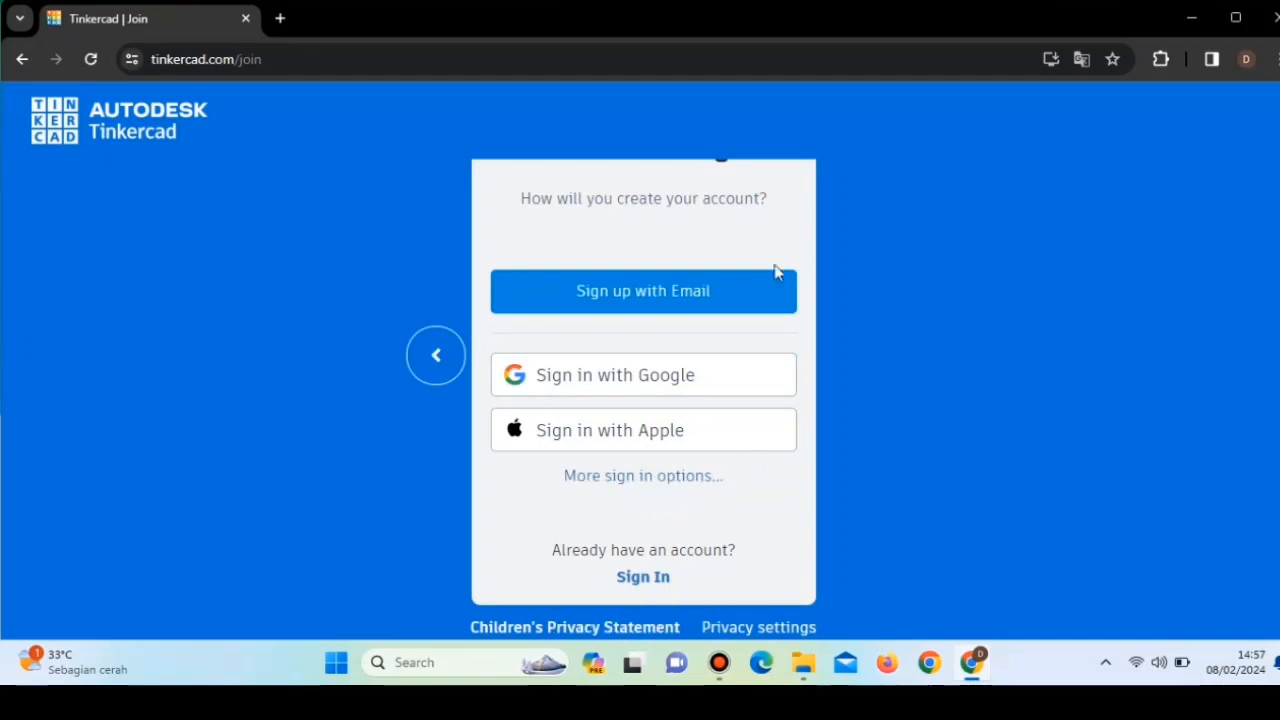
{"action": "left_click", "coordinate": [647, 384]}
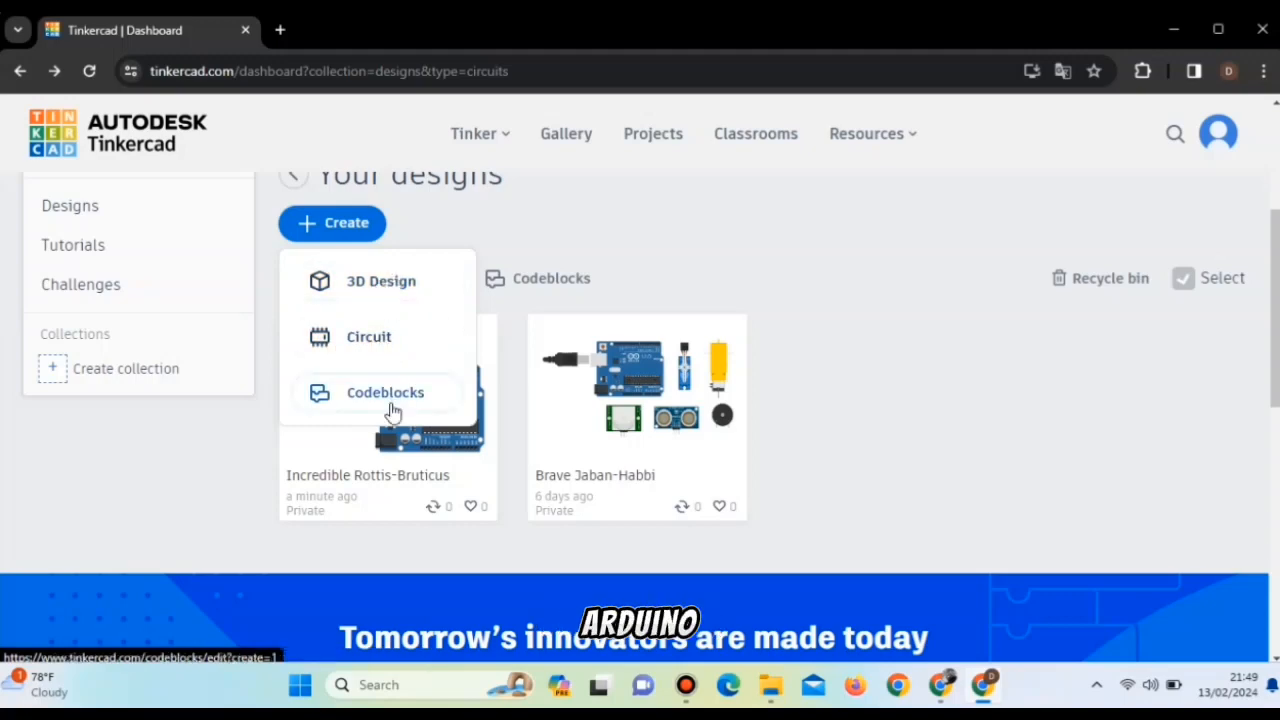
Create a new circuit design and place an Arduino Uno R3 from the basic components in the workspace.
{"action": "left_click", "coordinate": [407, 343]}
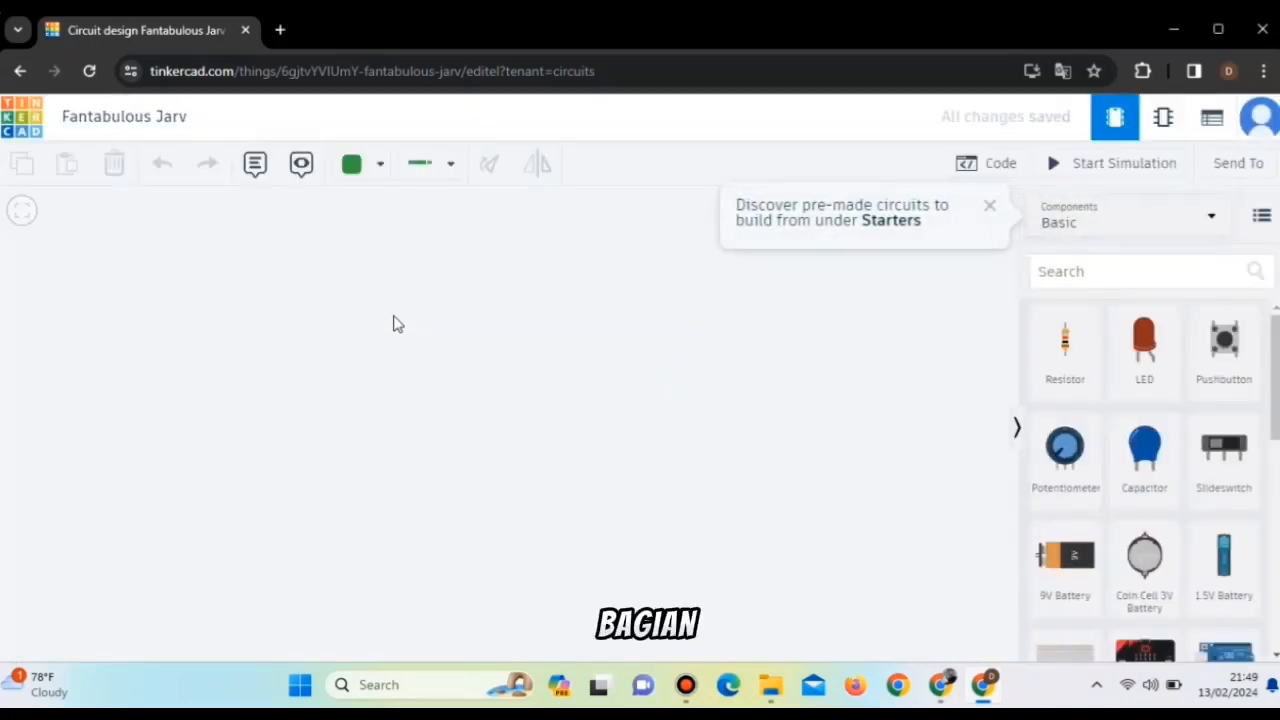
{"action": "left_click", "coordinate": [992, 206]}
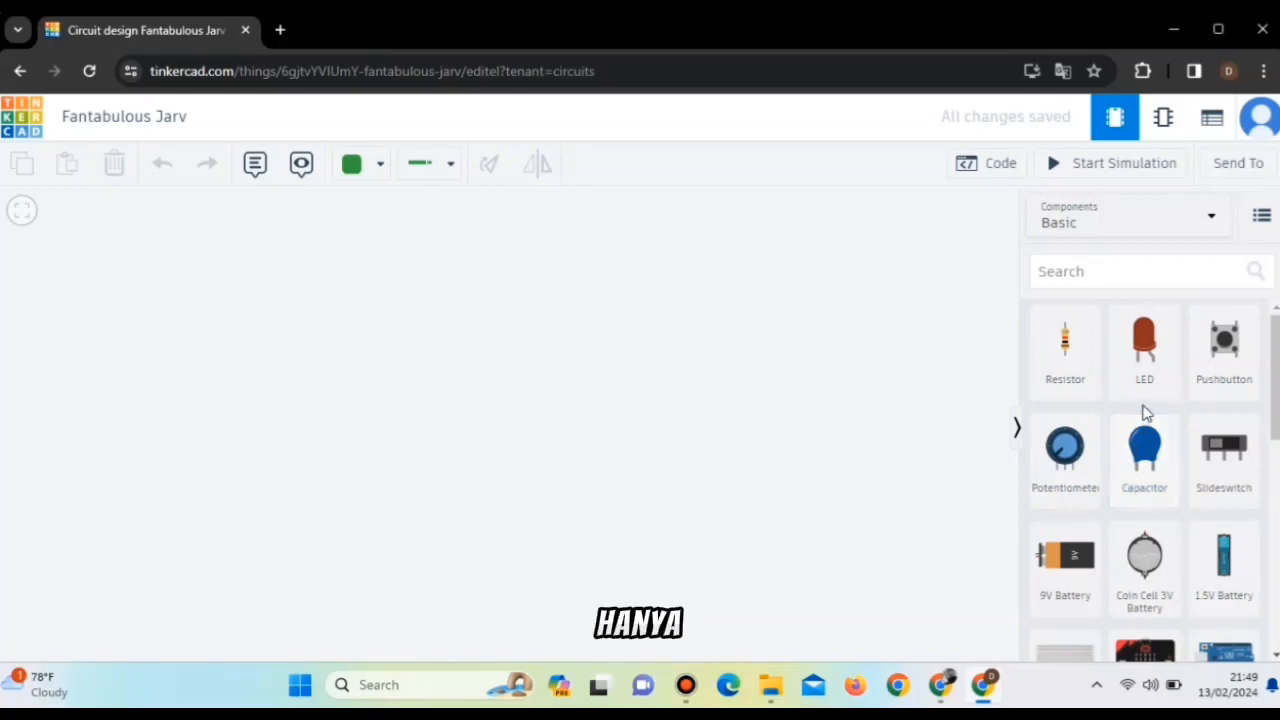
{"action": "scroll", "coordinate": [1160, 386], "scroll_direction": "down", "scroll_amount": 1}
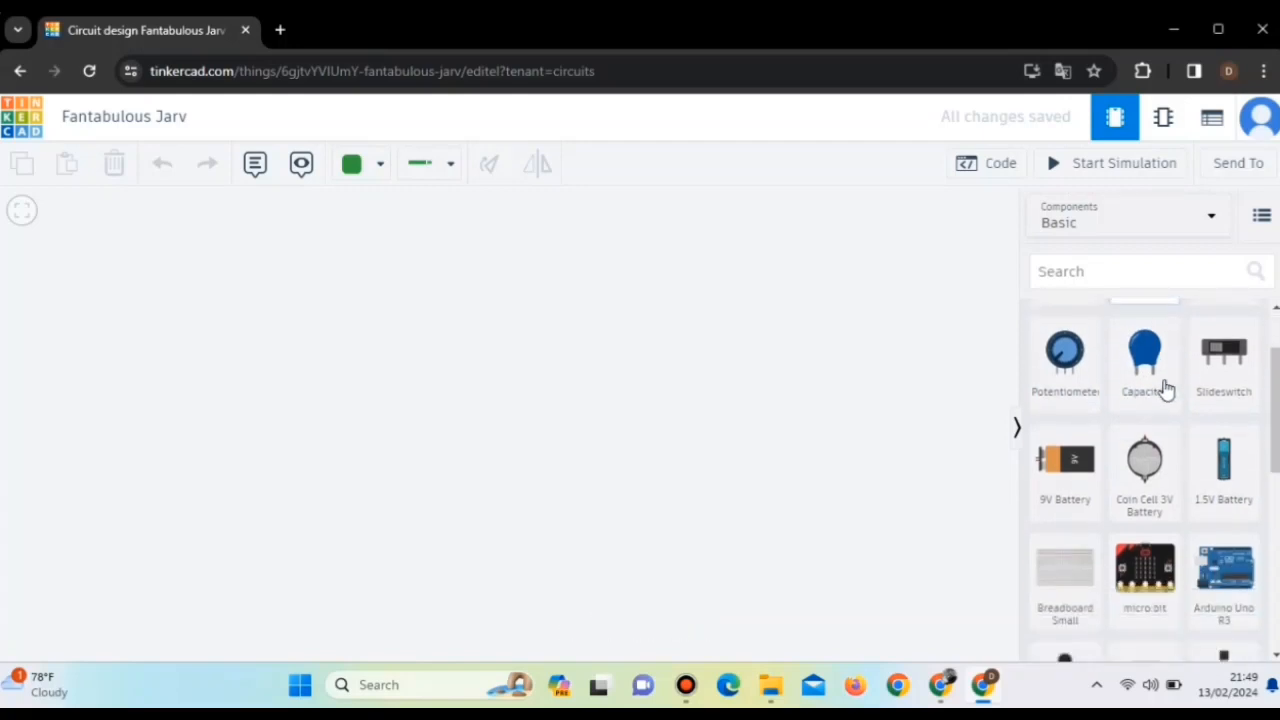
{"action": "left_click", "coordinate": [1228, 588]}
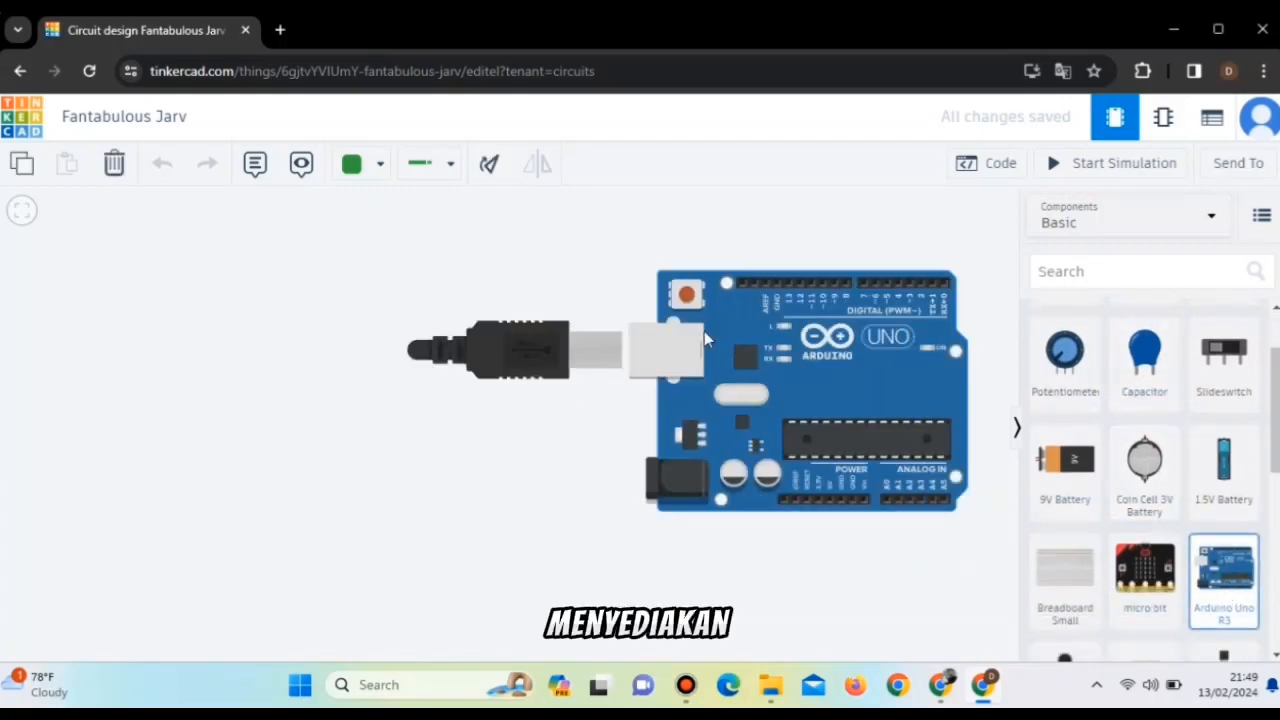
{"action": "left_click", "coordinate": [521, 392]}
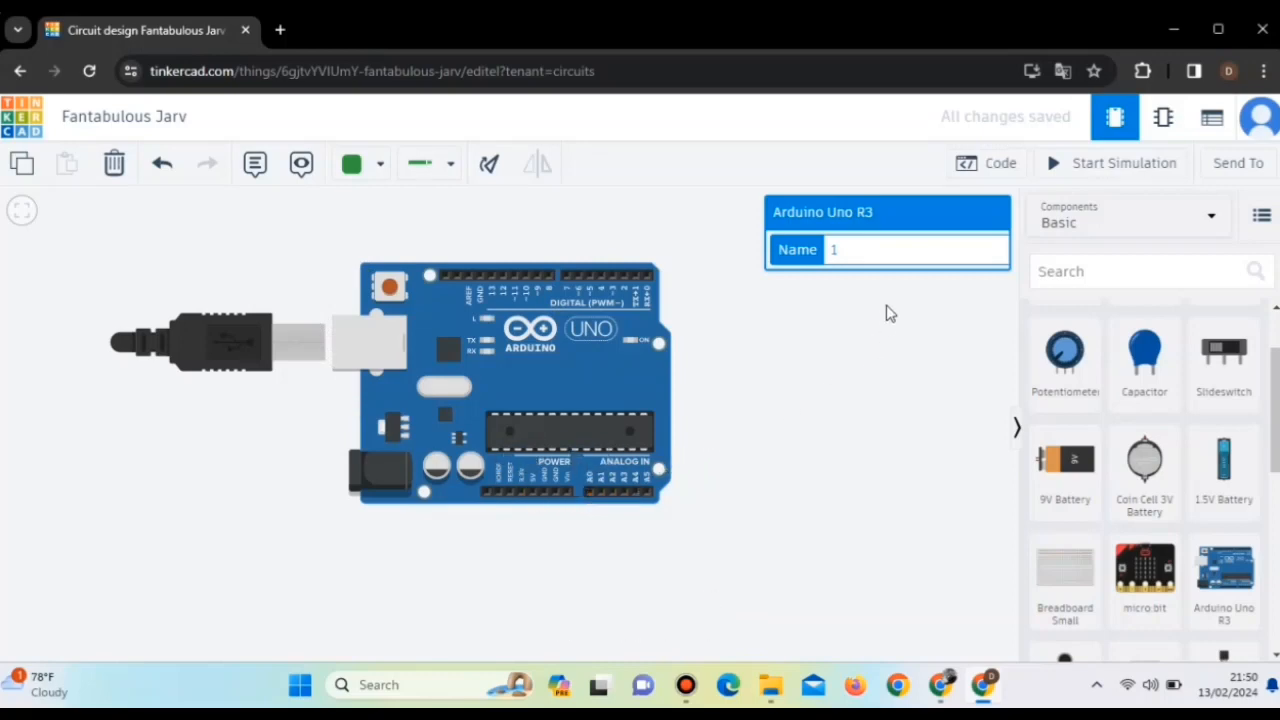
Name the Arduino Uno R3 board "Mikrokontroler".
{"action": "left_click", "coordinate": [877, 250]}
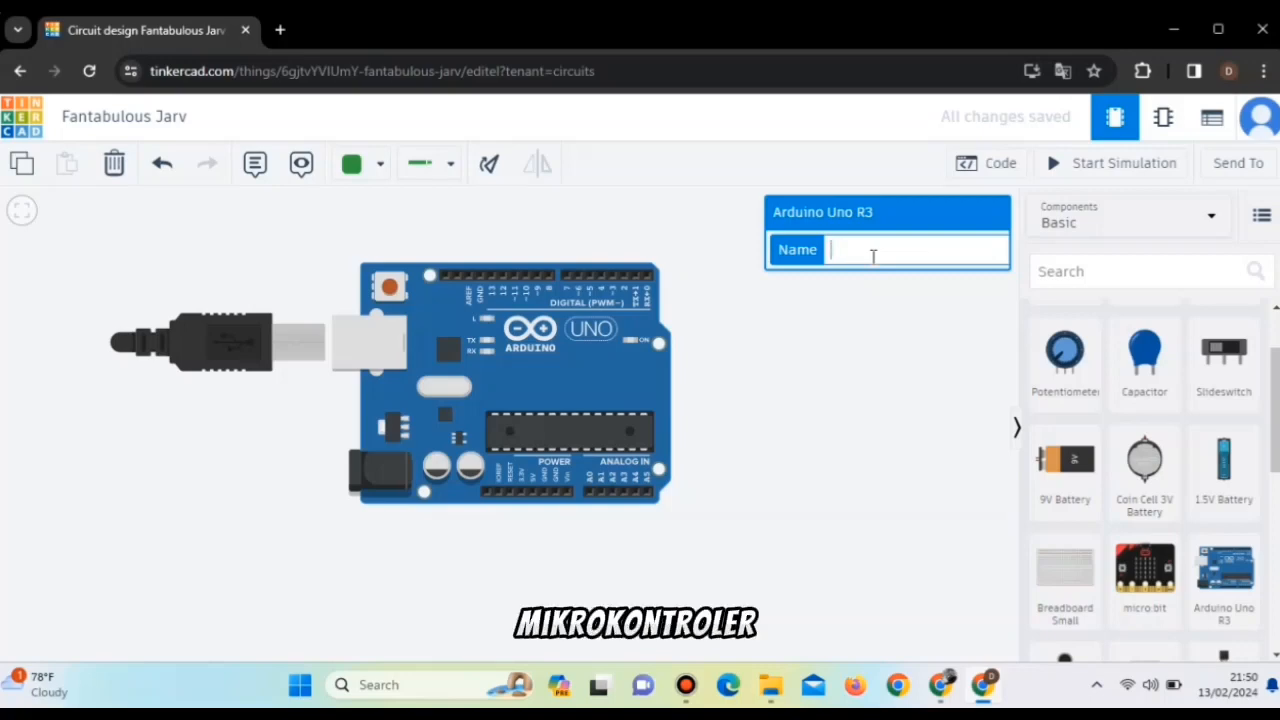
{"action": "type", "text": "Mik"}
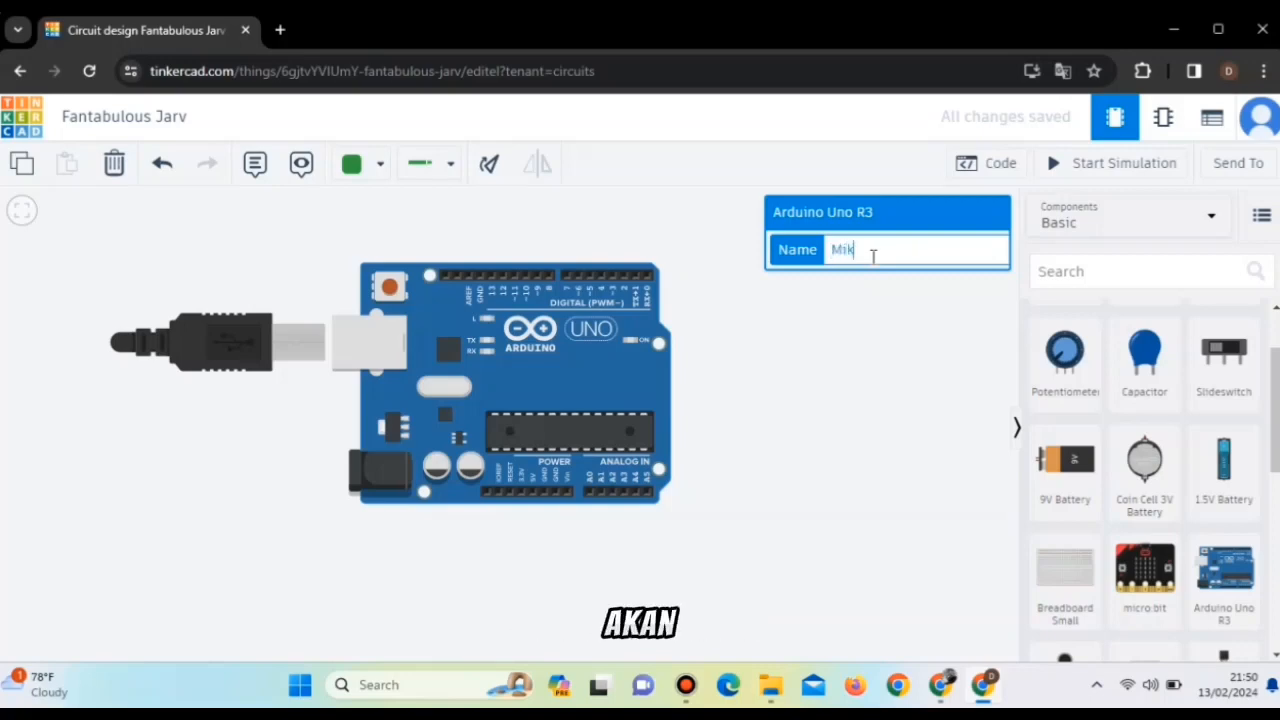
{"action": "type", "text": "rokont"}
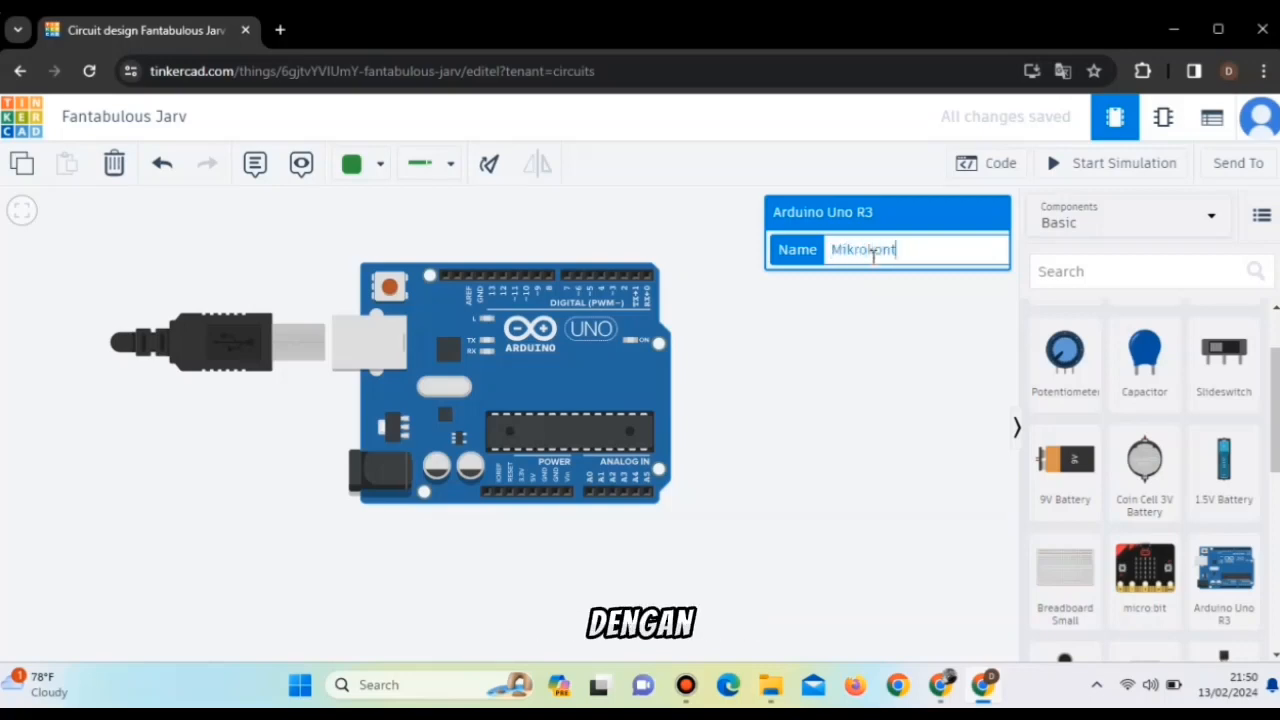
{"action": "type", "text": "roler"}
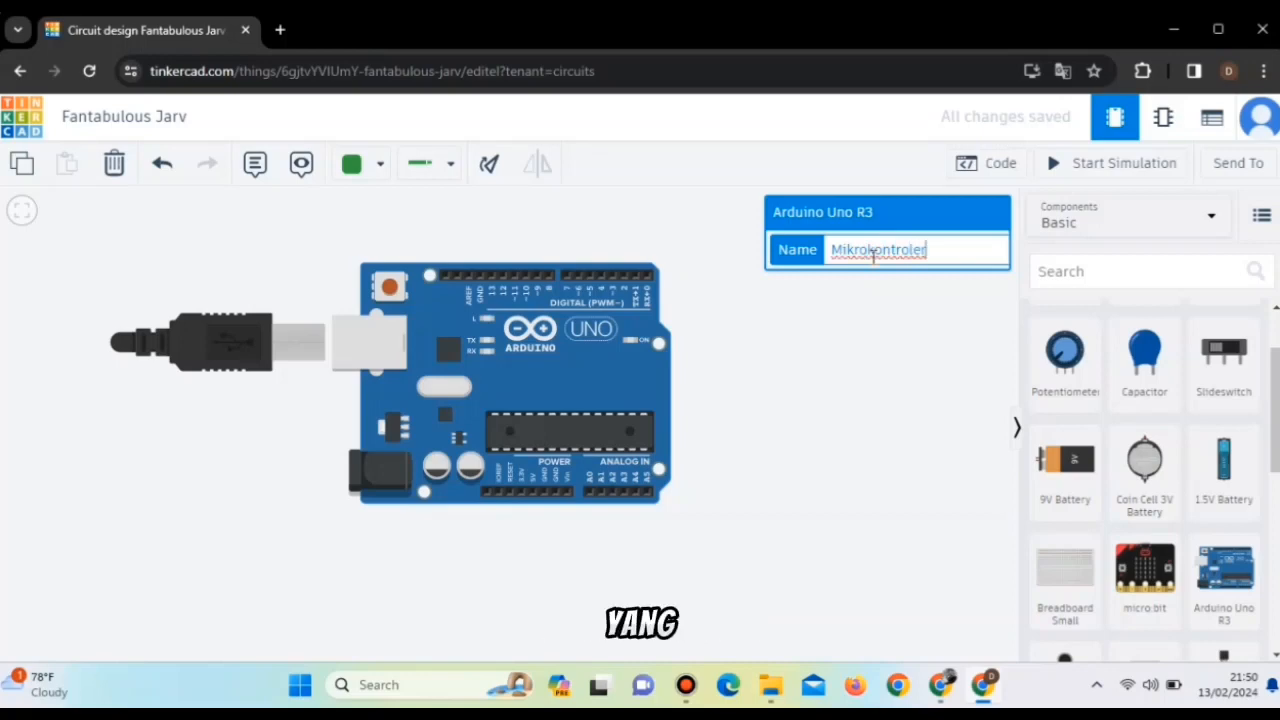
{"action": "left_click", "coordinate": [929, 303]}
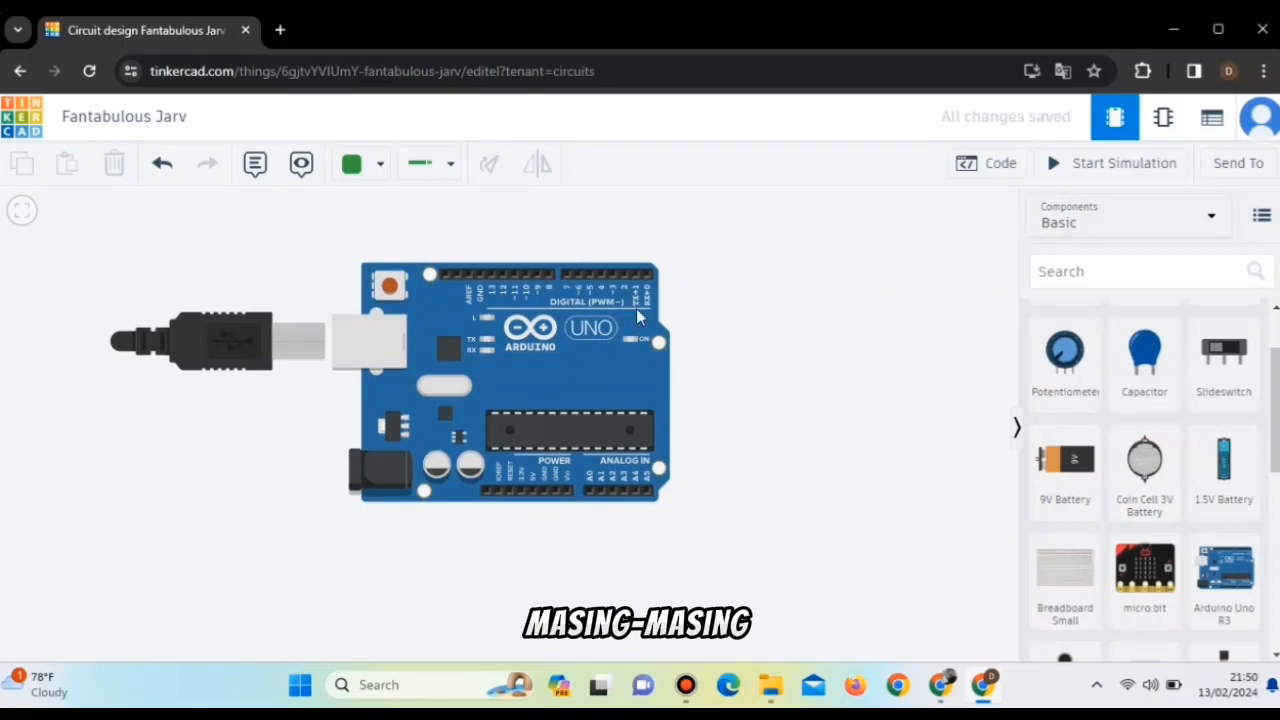
{"action": "left_click", "coordinate": [593, 338]}
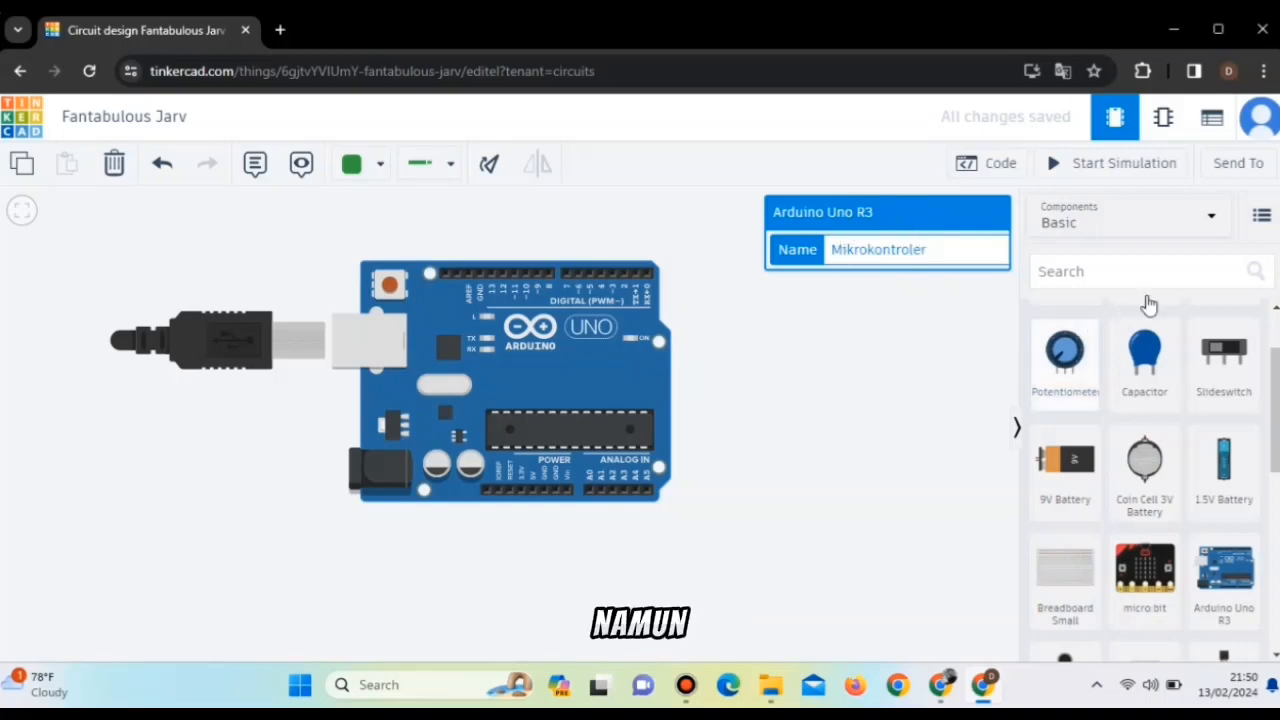
Review the available component and starter categories, keeping the Basic components selected.
{"action": "left_click", "coordinate": [1210, 227]}
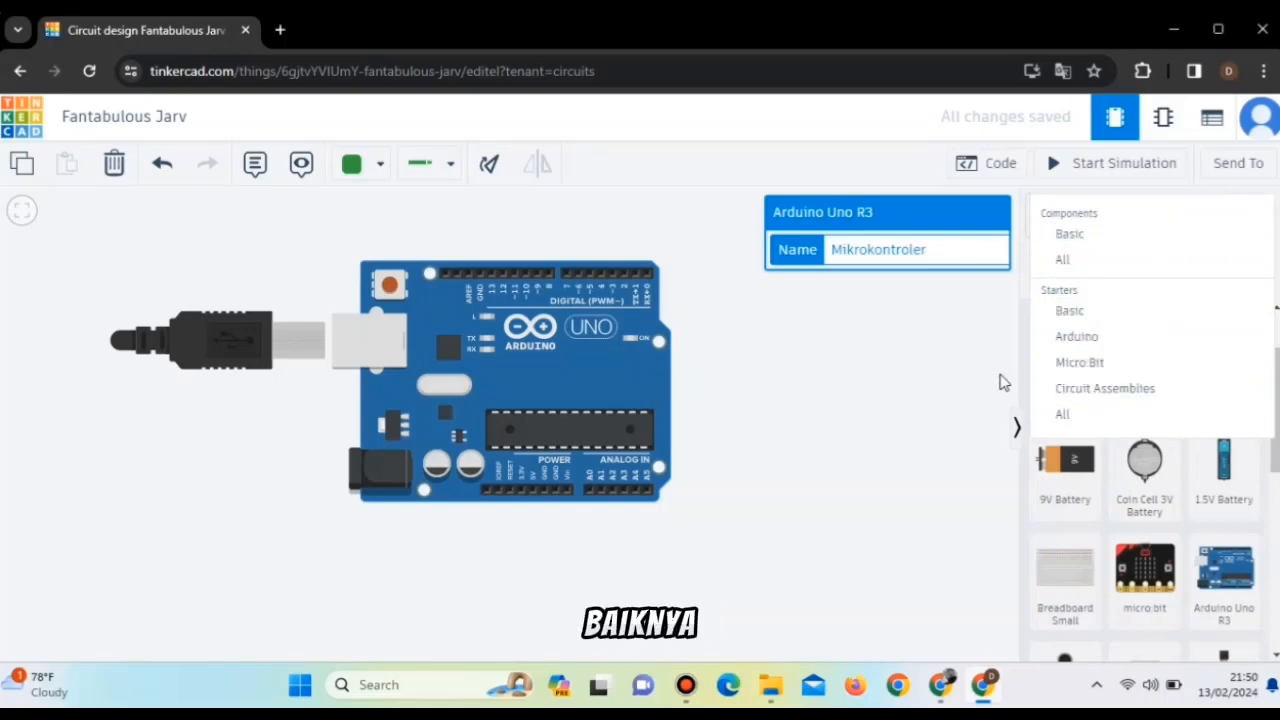
{"action": "left_click", "coordinate": [1160, 236]}
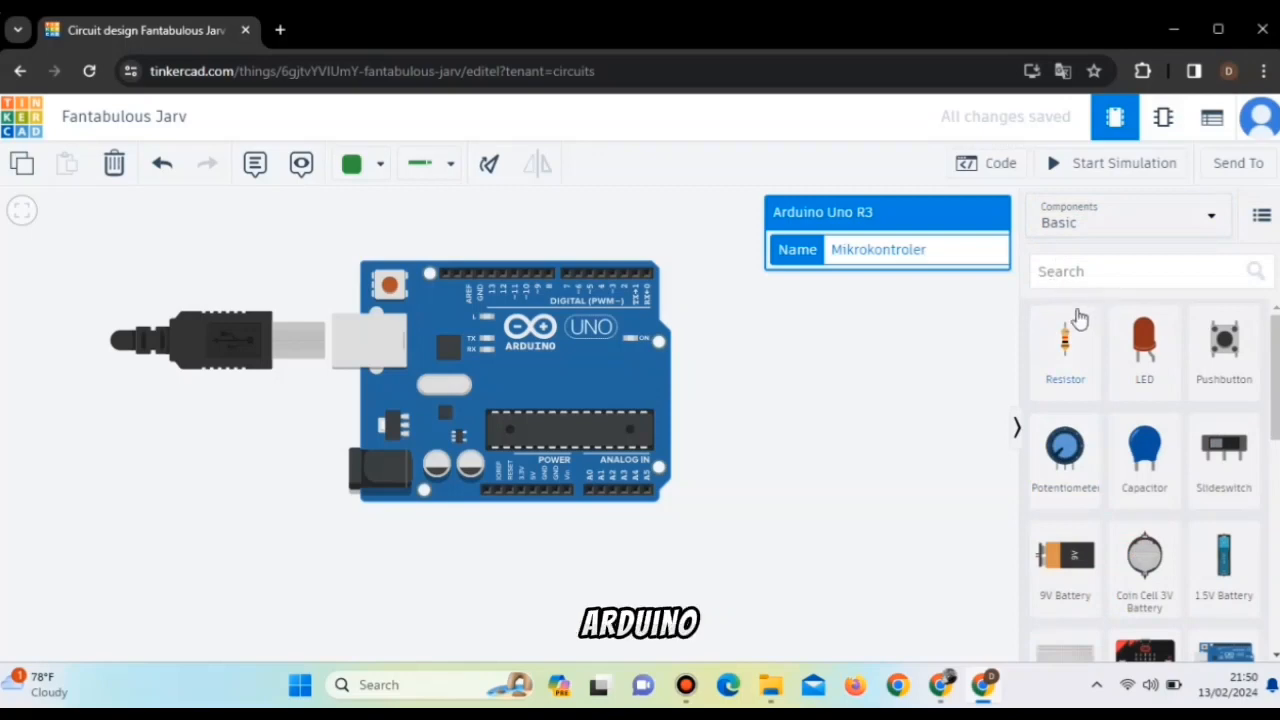
{"action": "left_click_drag", "start_coordinate": [686, 291], "coordinate": [680, 337]}
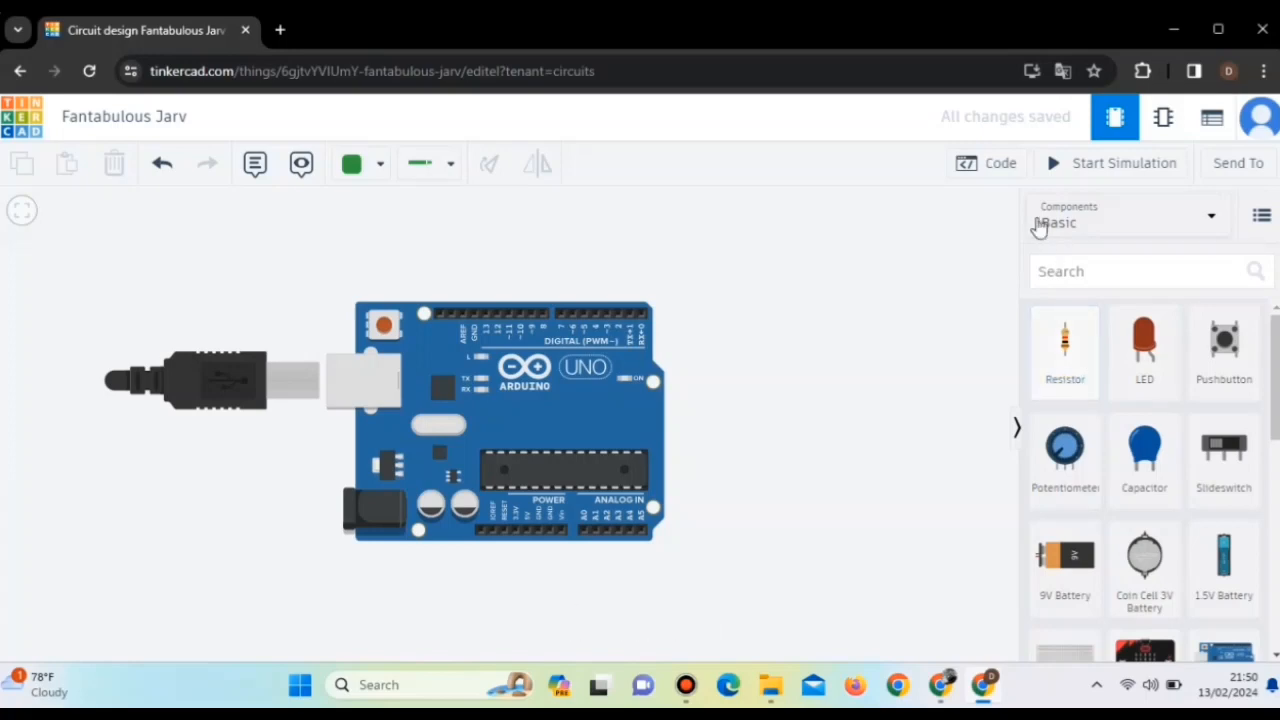
Show the Arduino's code and switch the edit mode from Blocks to Text, accepting the loss of the blocks.
{"action": "left_click", "coordinate": [1001, 168]}
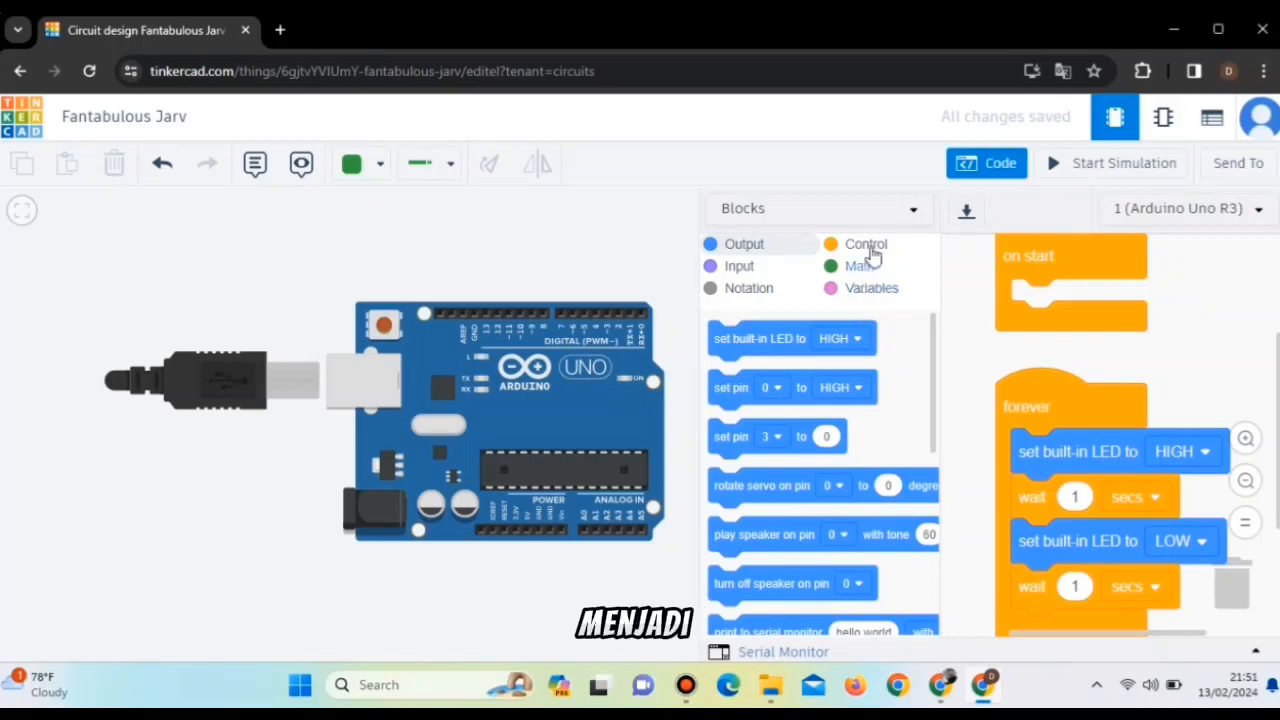
{"action": "left_click", "coordinate": [902, 209]}
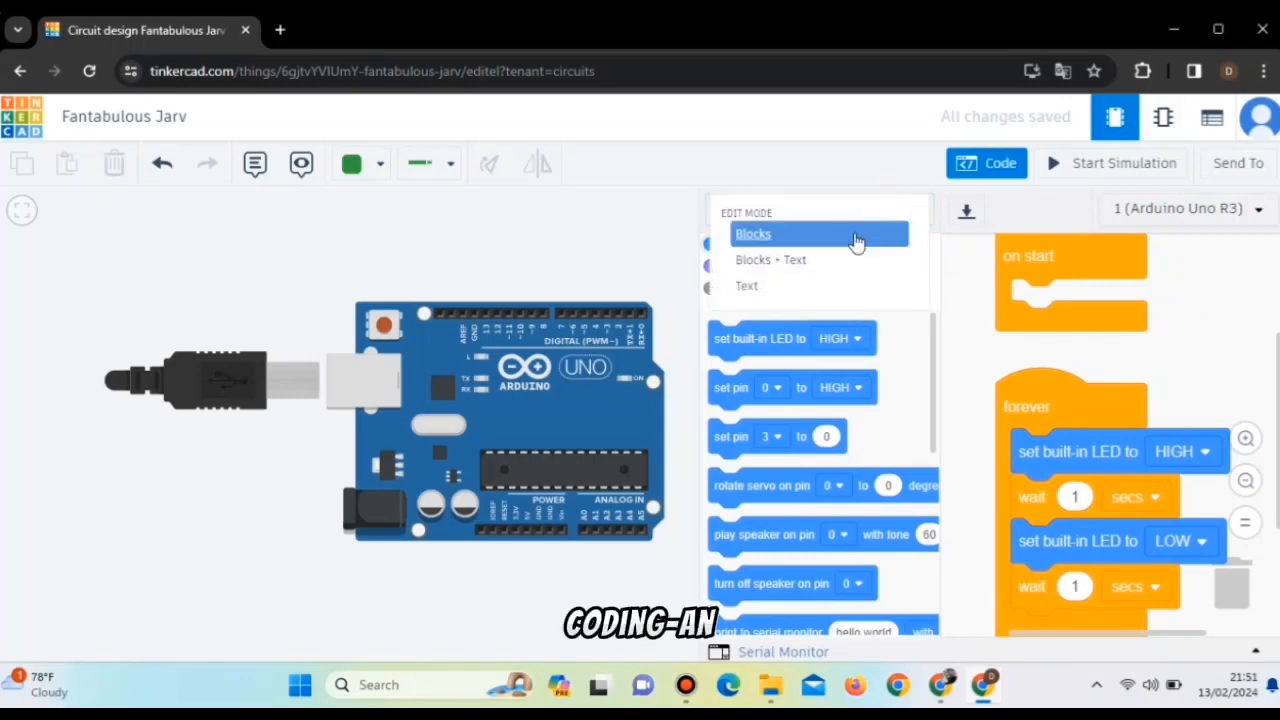
{"action": "left_click", "coordinate": [826, 292]}
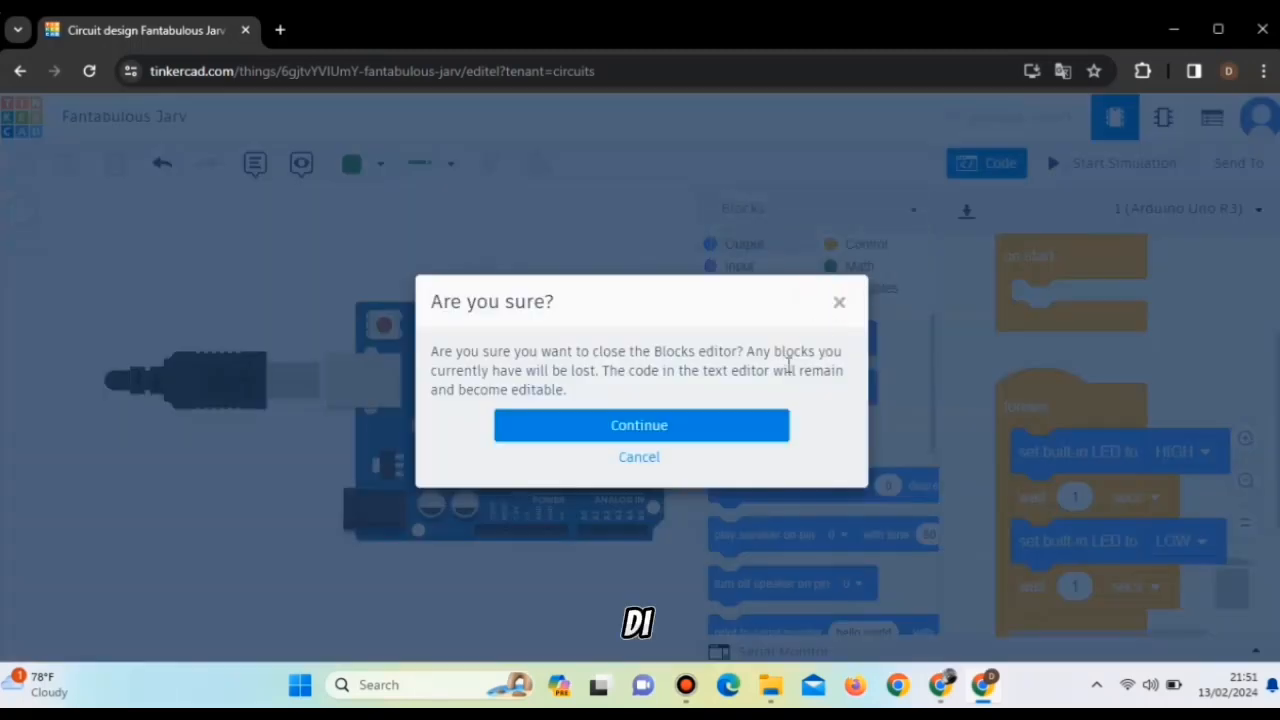
{"action": "left_click", "coordinate": [718, 430]}
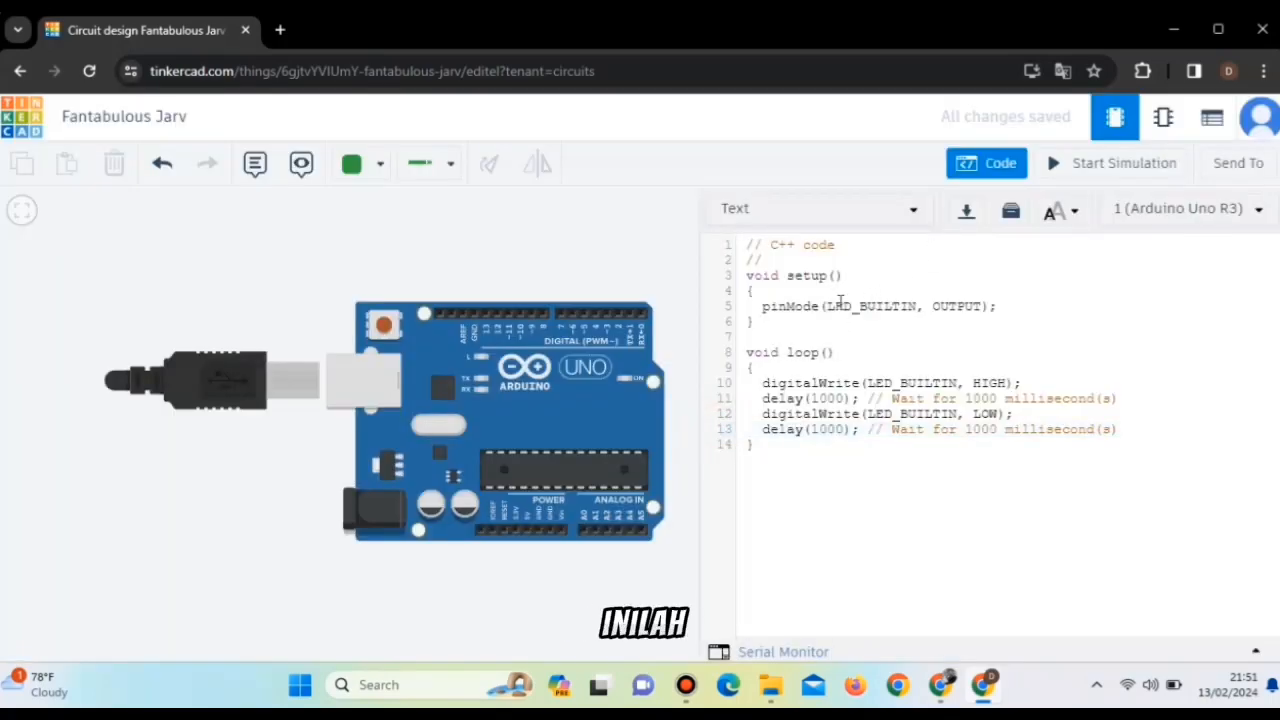
Examine the default C++ code: the LED_BUILTIN pin mode in setup() and the HIGH/LOW writes with their delays in loop().
{"action": "left_click", "coordinate": [827, 306]}
{"action": "left_click_drag", "start_coordinate": [827, 306], "coordinate": [928, 304]}
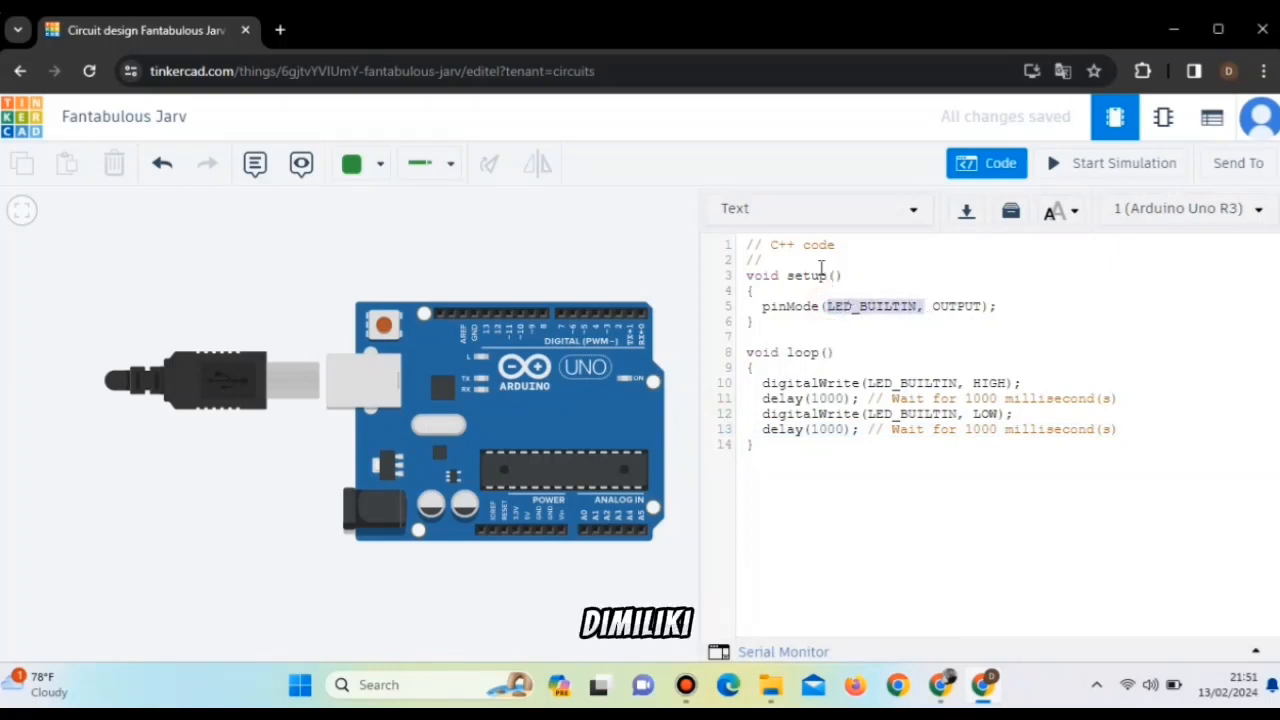
{"action": "left_click", "coordinate": [748, 275]}
{"action": "left_click_drag", "start_coordinate": [748, 275], "coordinate": [840, 275]}
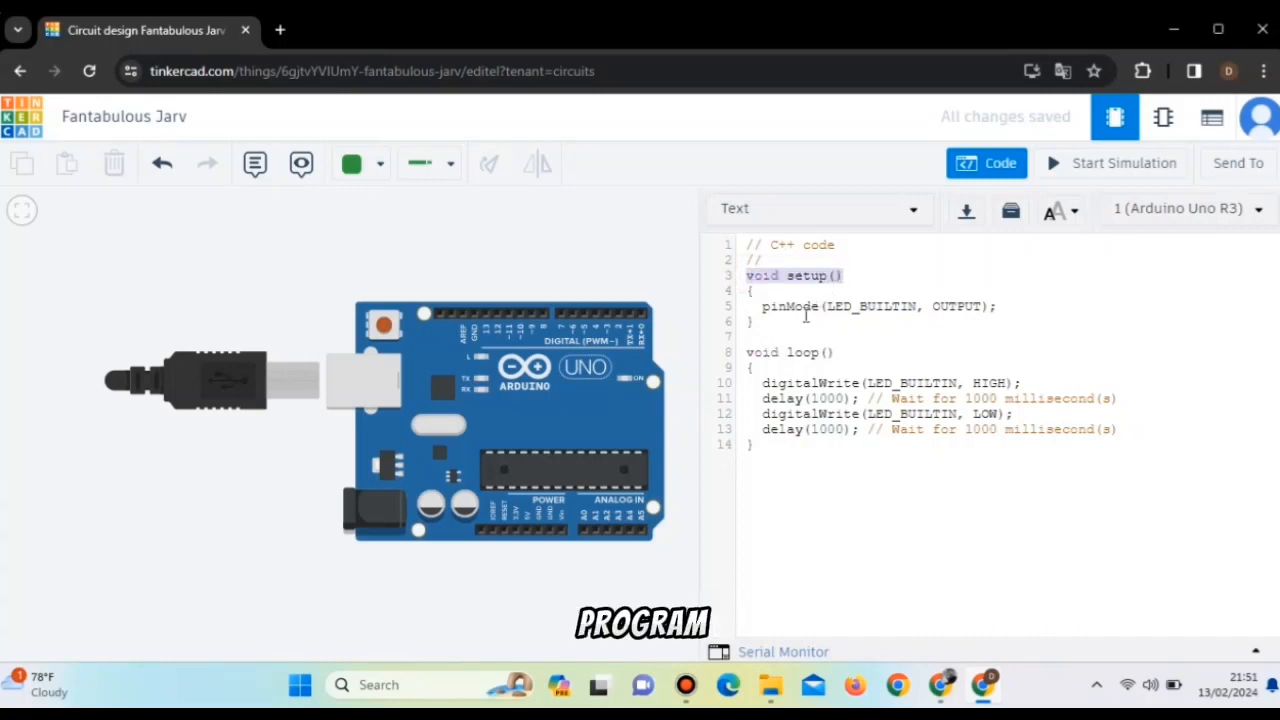
{"action": "left_click_drag", "start_coordinate": [825, 306], "coordinate": [919, 310]}
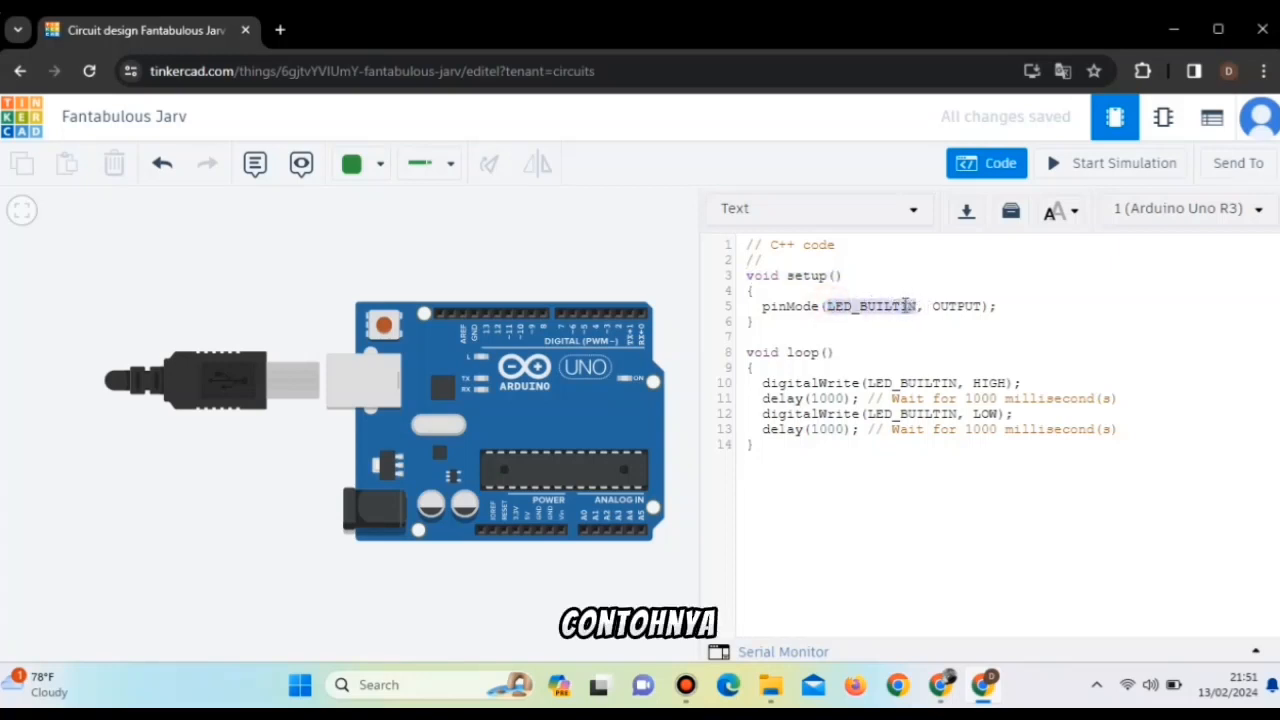
{"action": "left_click", "coordinate": [900, 305]}
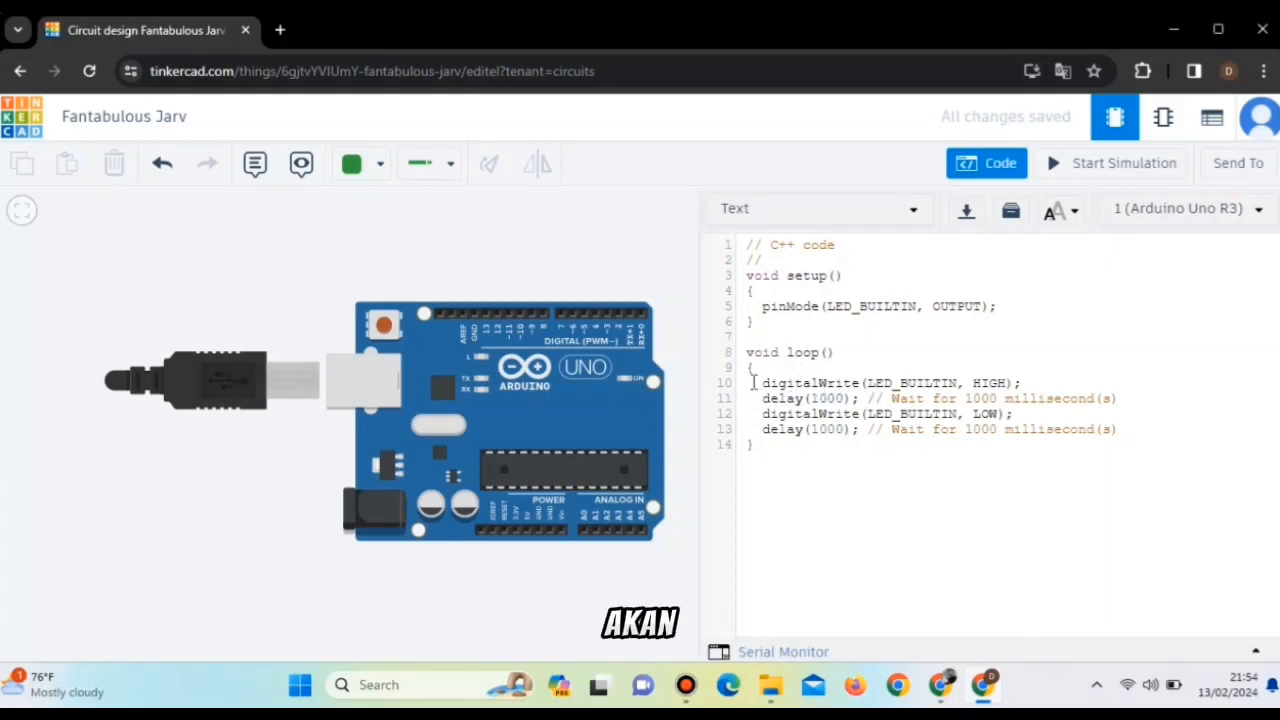
{"action": "left_click_drag", "start_coordinate": [763, 383], "coordinate": [1025, 383]}
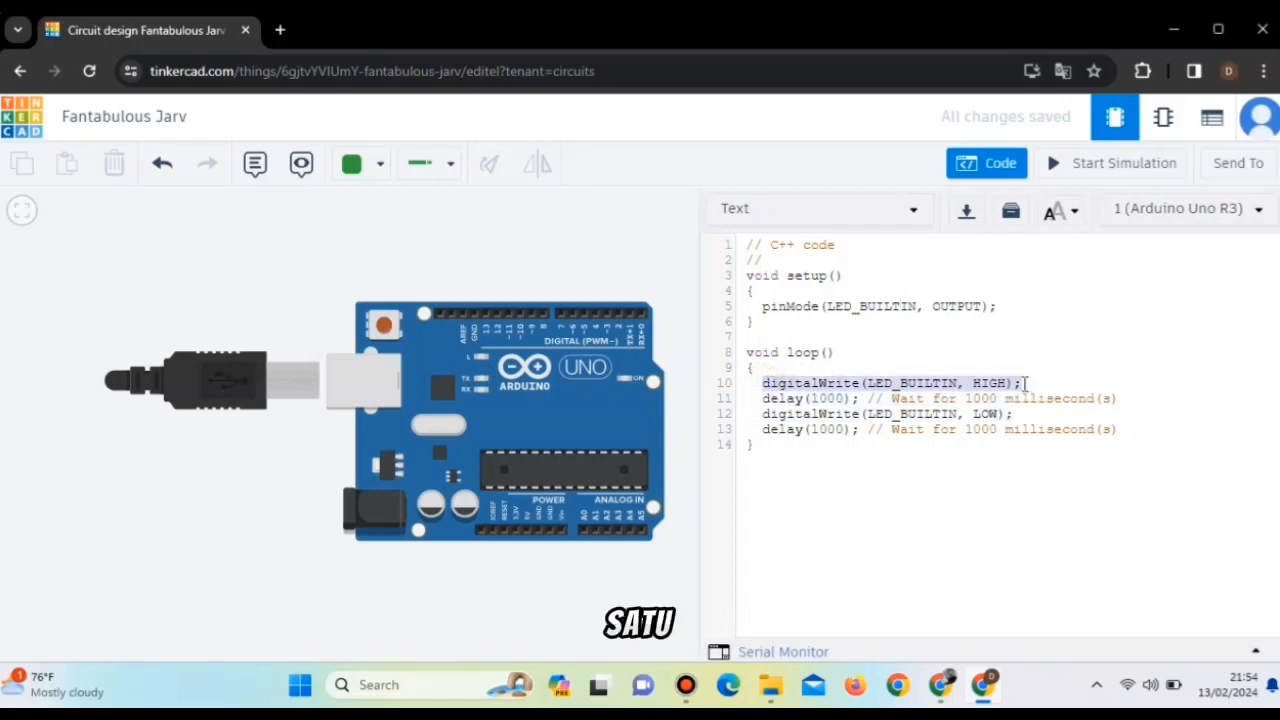
{"action": "left_click", "coordinate": [838, 398]}
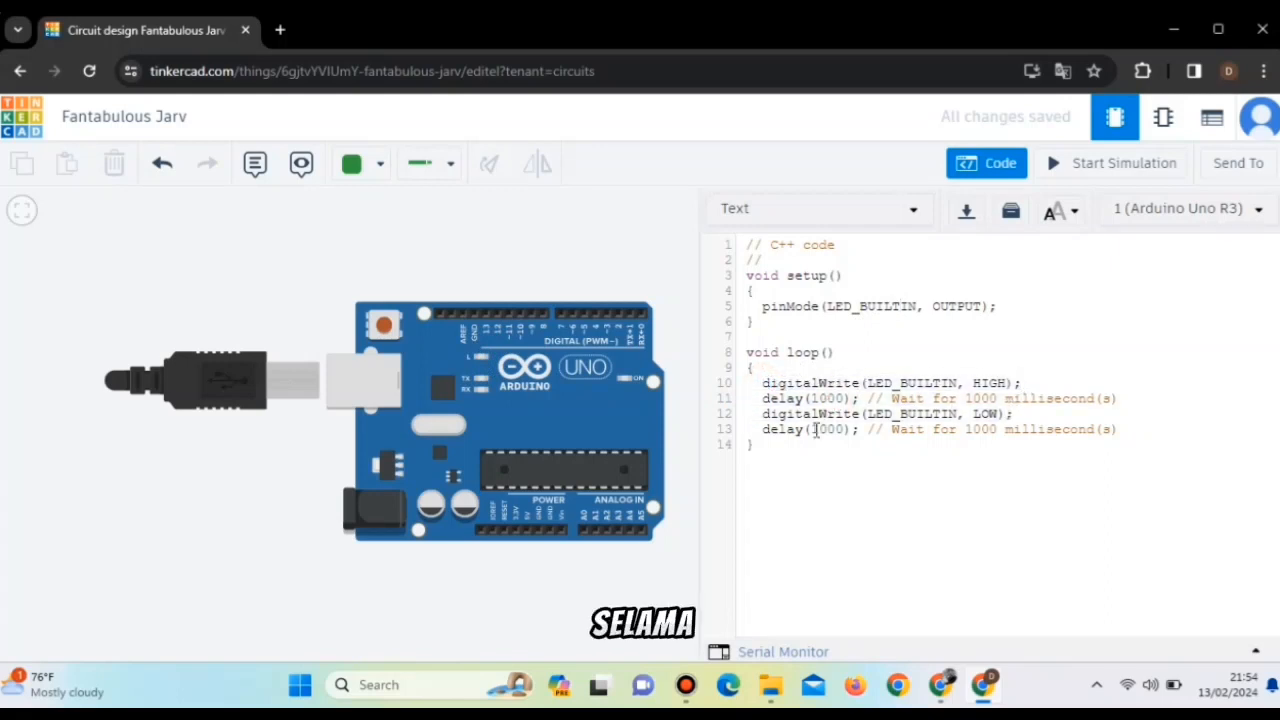
{"action": "left_click_drag", "start_coordinate": [778, 417], "coordinate": [1014, 414]}
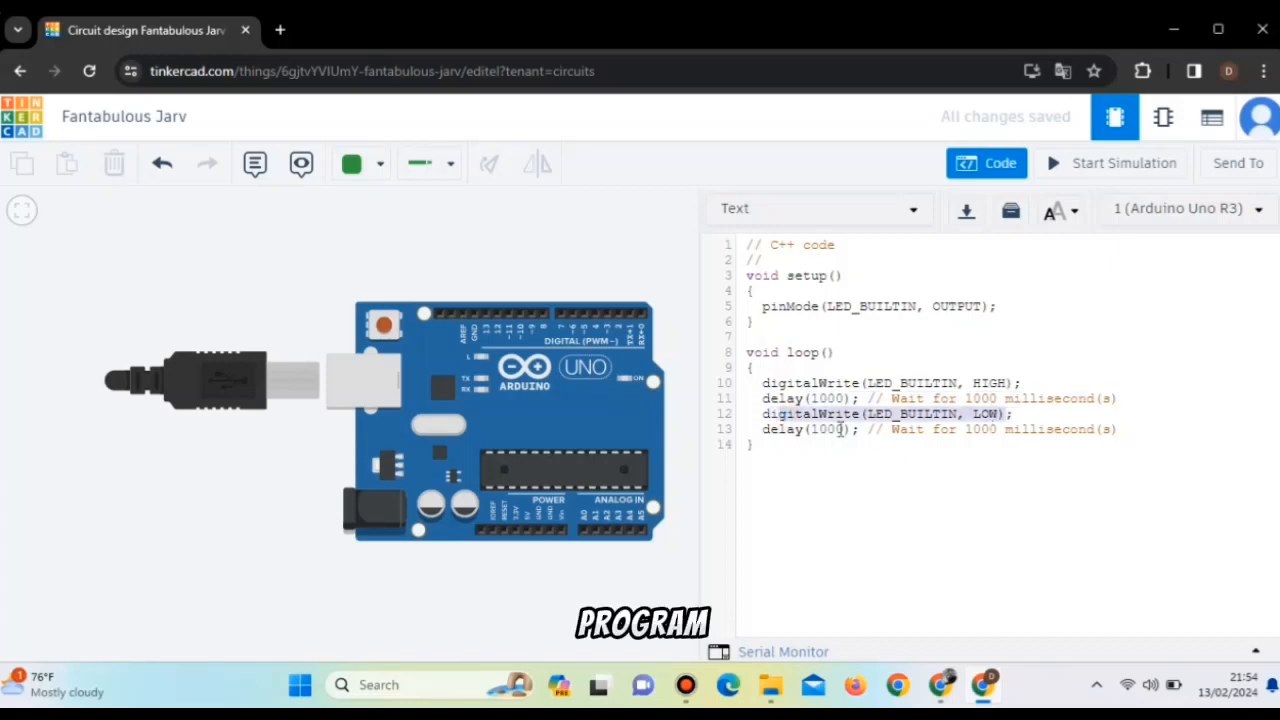
{"action": "left_click", "coordinate": [842, 429]}
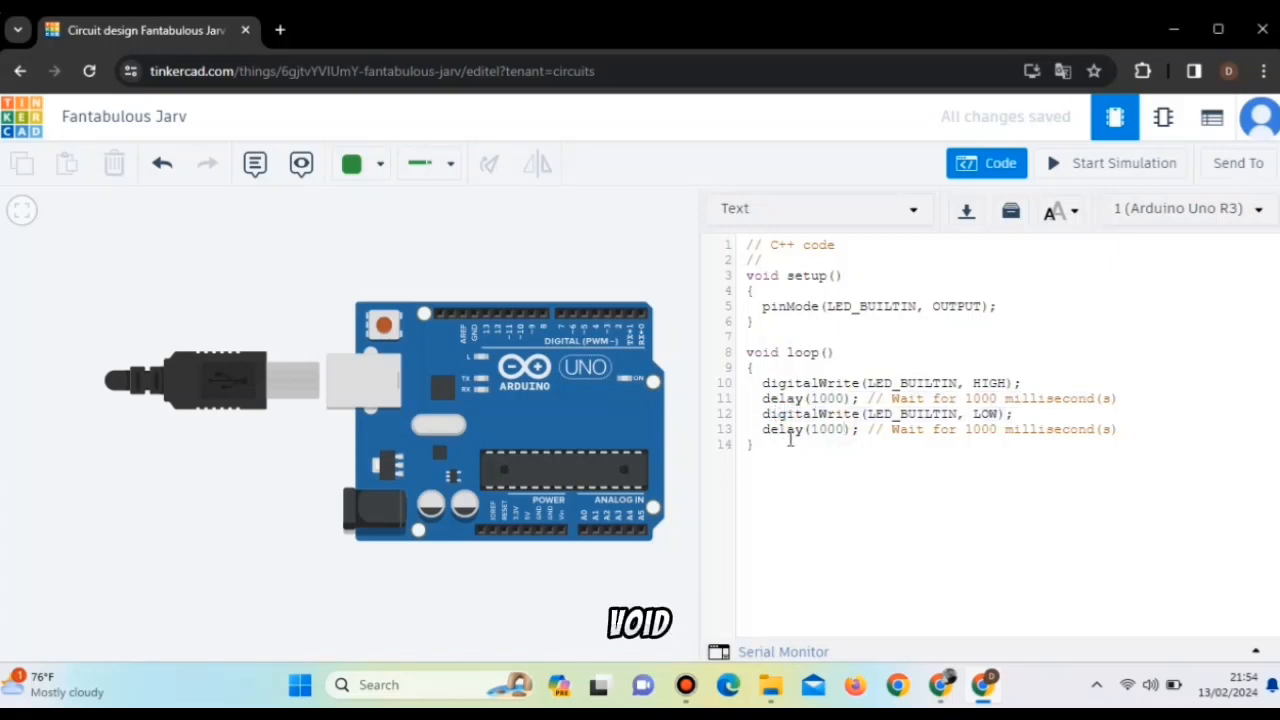
{"action": "left_click_drag", "start_coordinate": [745, 352], "coordinate": [842, 352]}
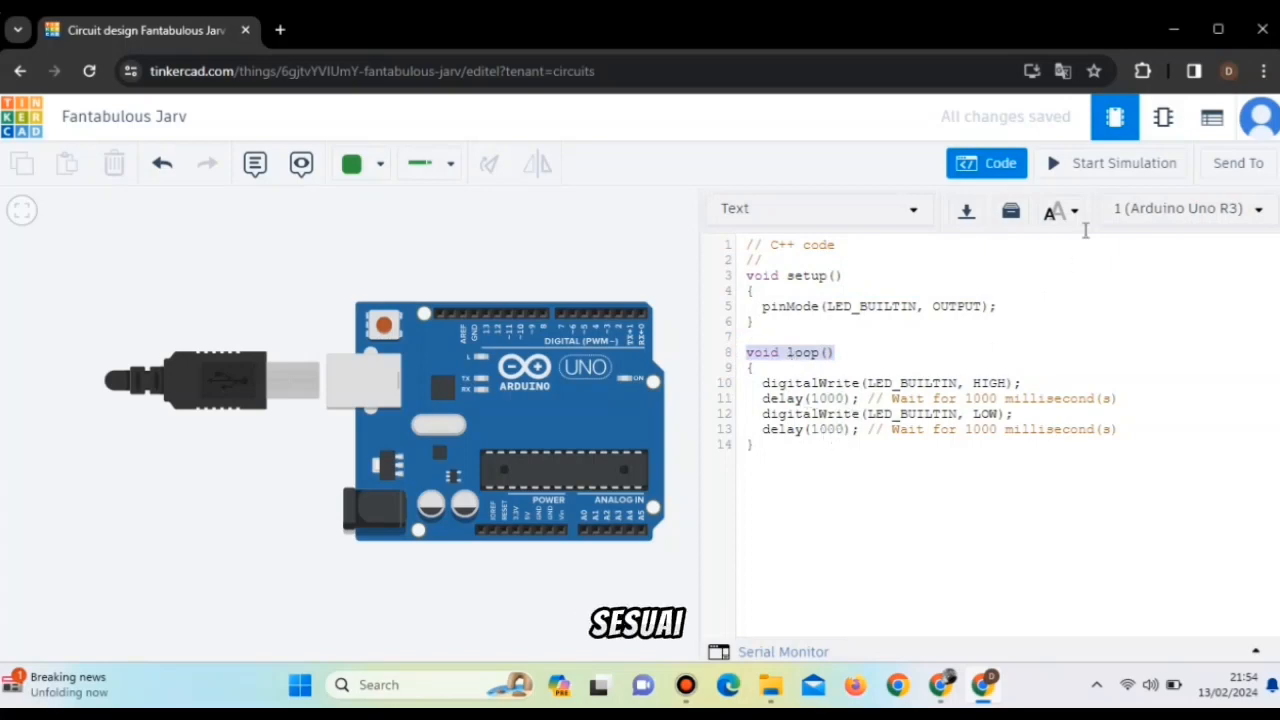
Simulate the Arduino running the default built-in LED code, then stop the simulation and close the code editor.
{"action": "left_click", "coordinate": [1057, 164]}
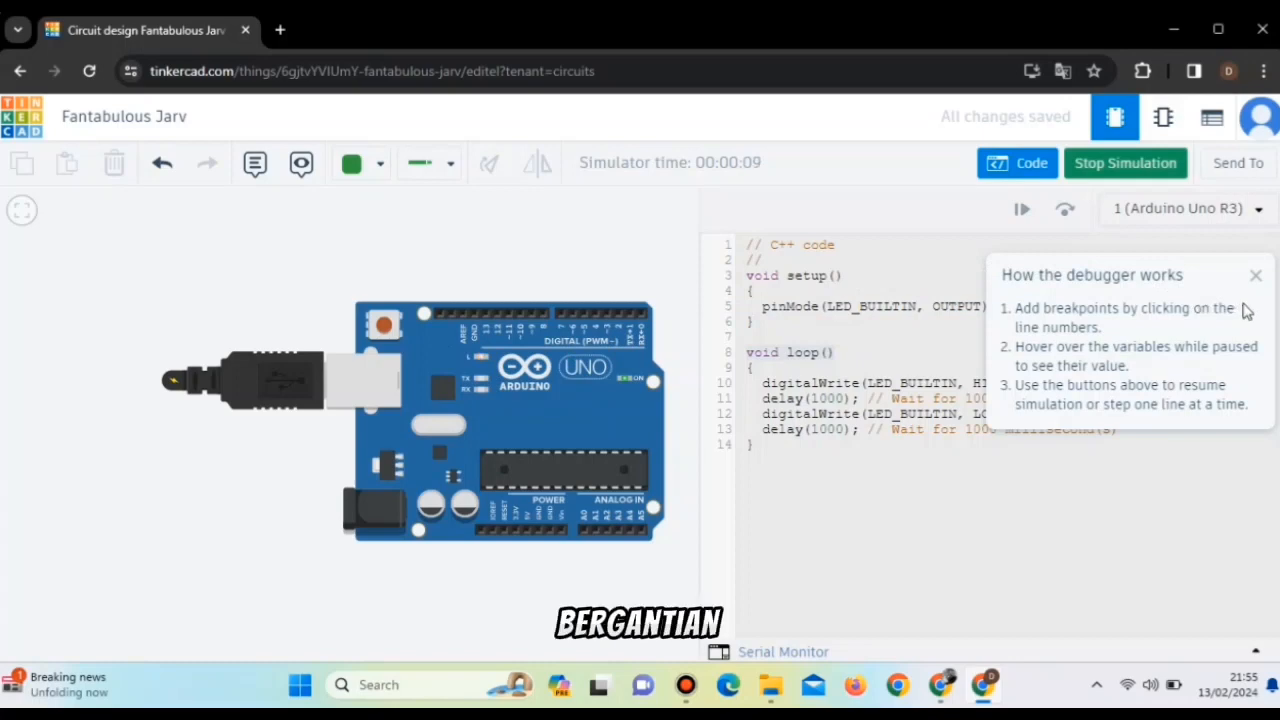
{"action": "left_click", "coordinate": [1261, 280]}
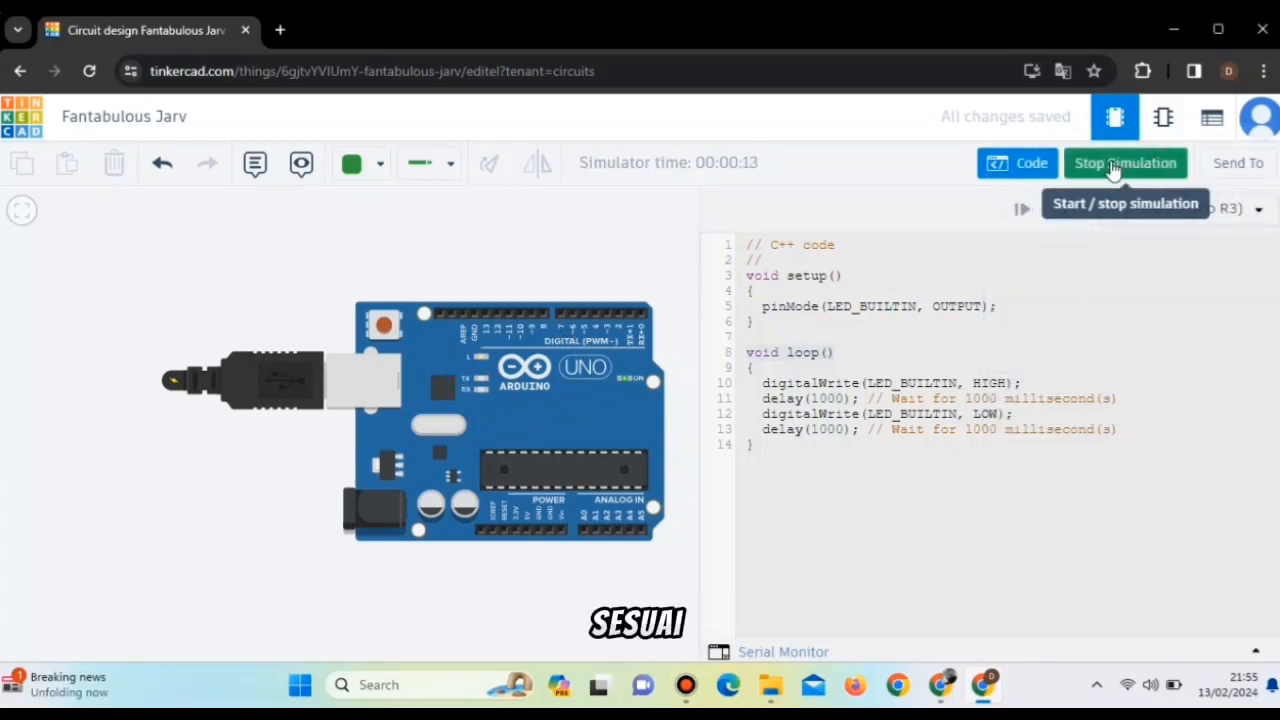
{"action": "left_click", "coordinate": [1113, 166]}
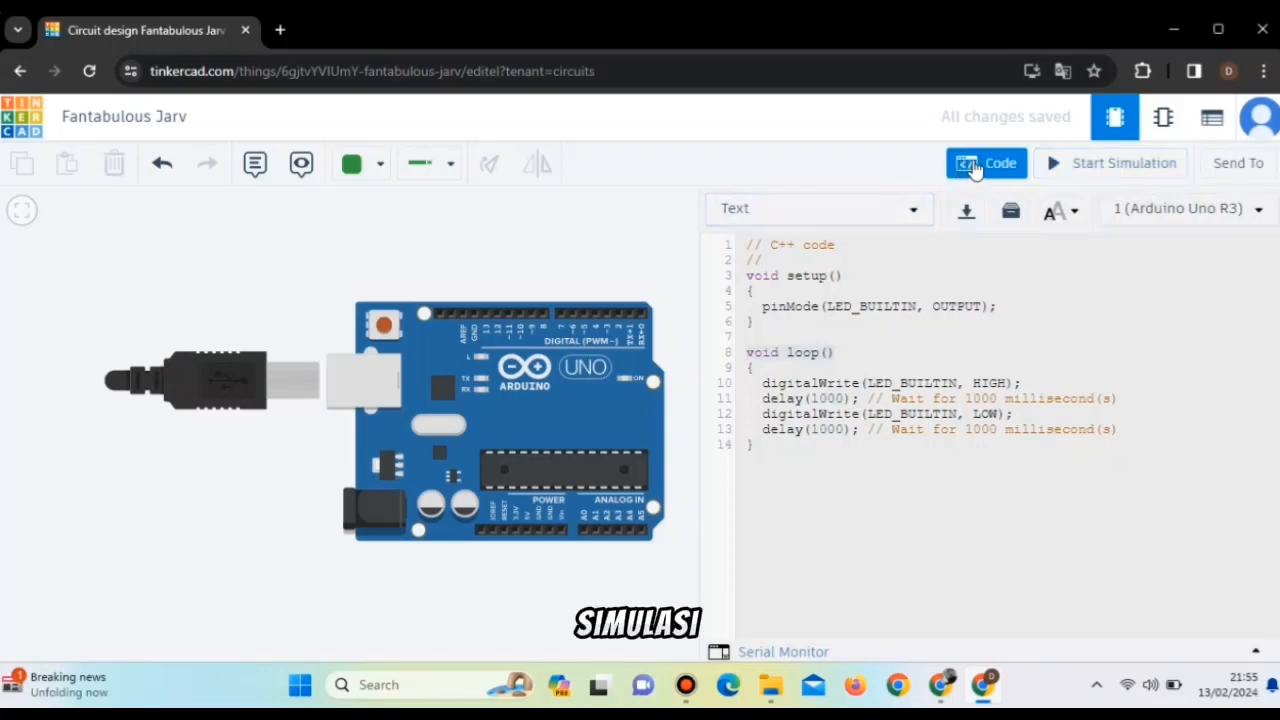
{"action": "left_click", "coordinate": [975, 166]}
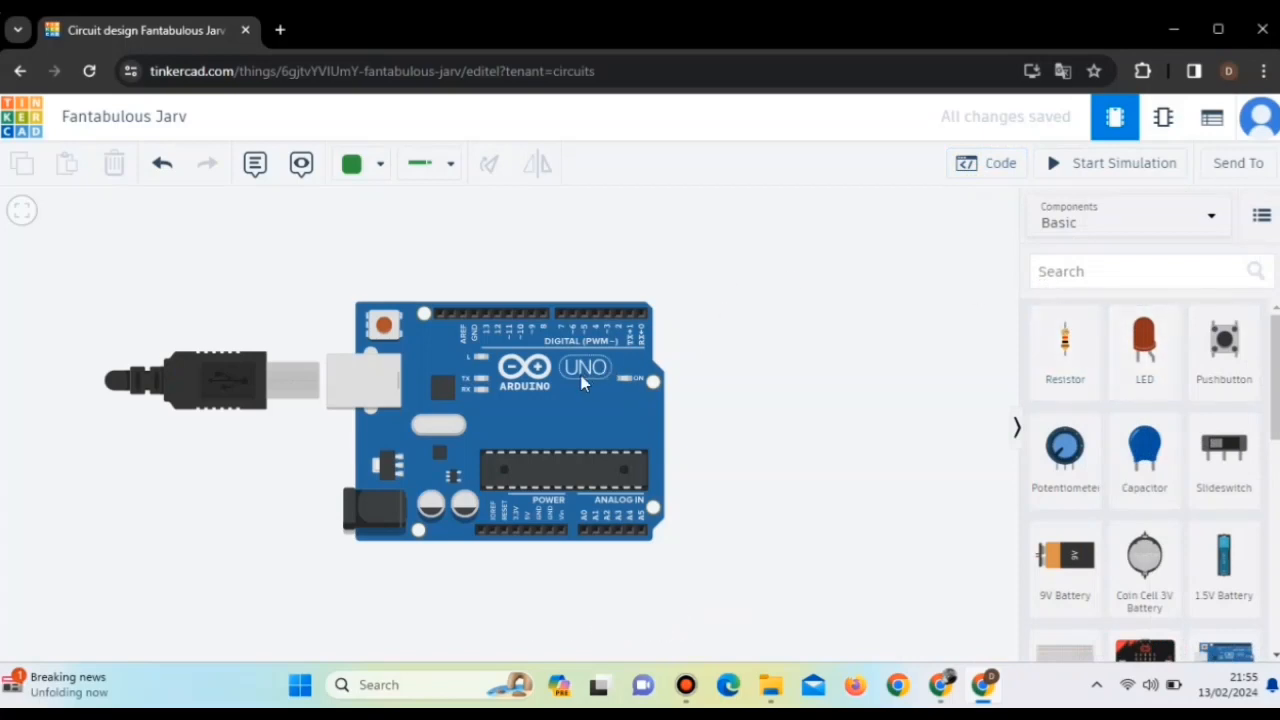
Move the Arduino lower and place an LED above it, named "Lampu Merah" with the color Red.
{"action": "left_click_drag", "start_coordinate": [585, 383], "coordinate": [580, 466]}
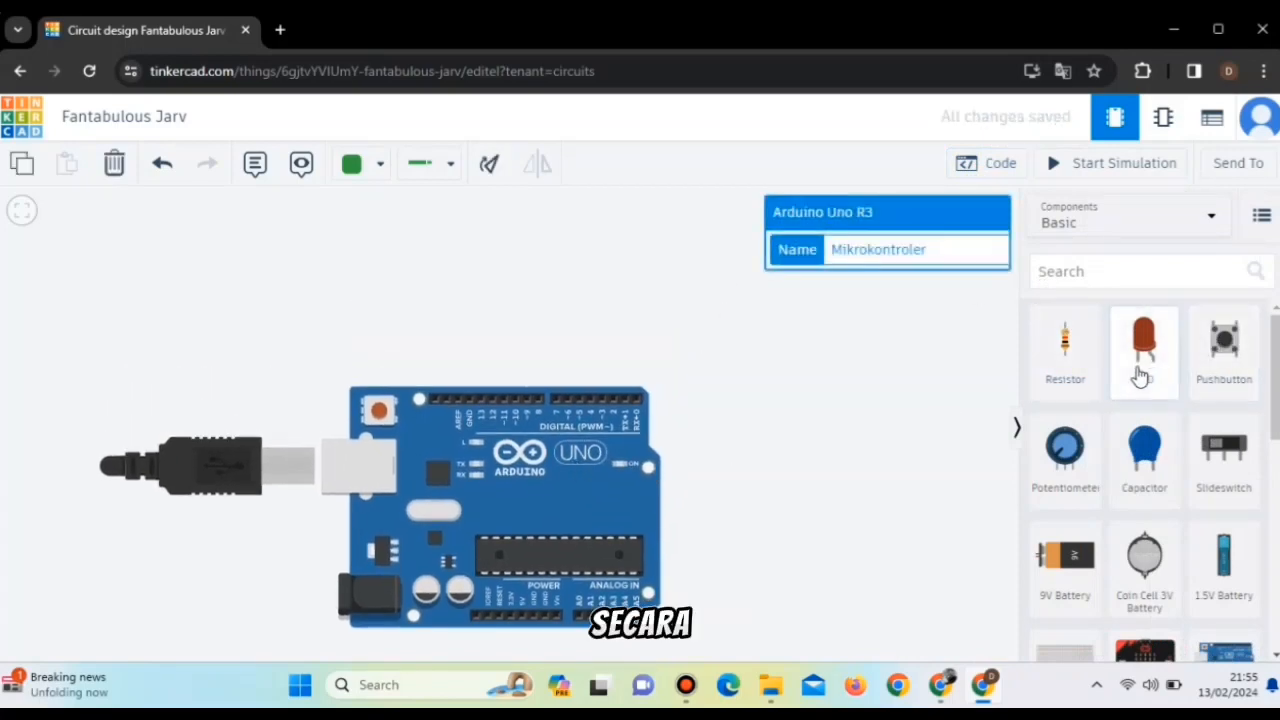
{"action": "left_click_drag", "start_coordinate": [1140, 375], "coordinate": [477, 311]}
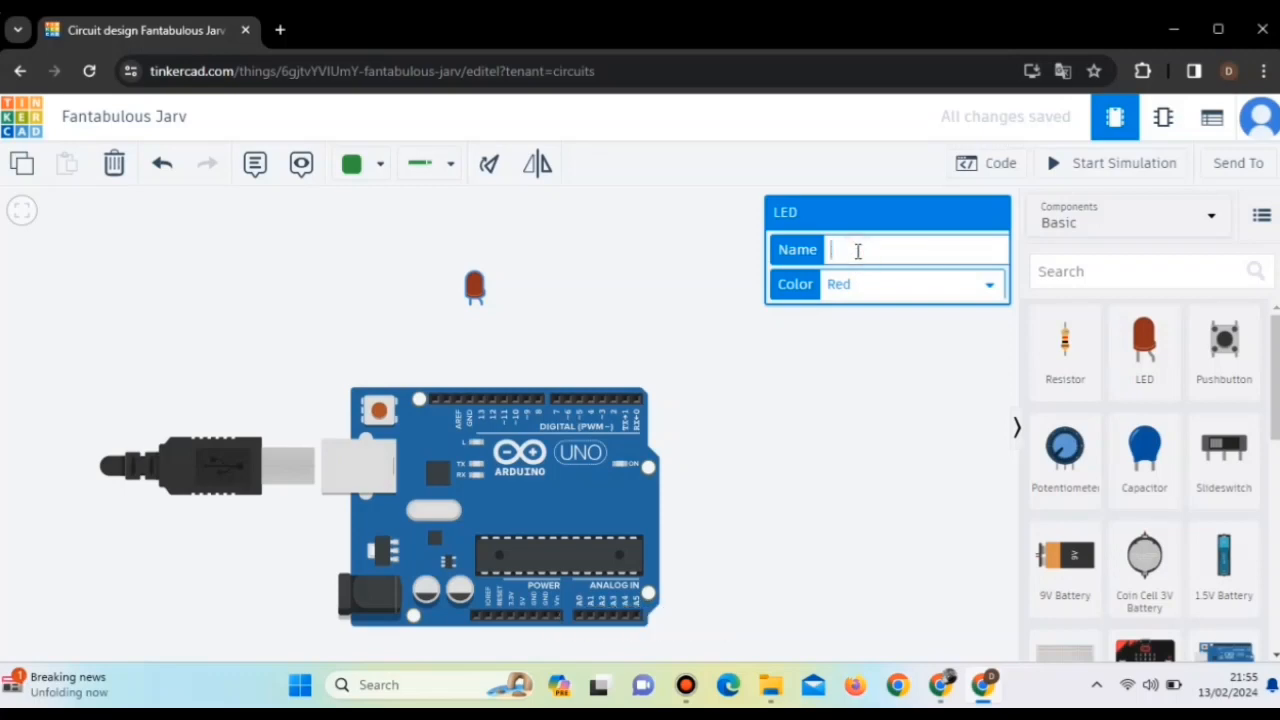
{"action": "key", "text": "BackSpace"}
{"action": "type", "text": "Lamp"}
{"action": "type", "text": "u 1"}
{"action": "type", "text": "Merah"}
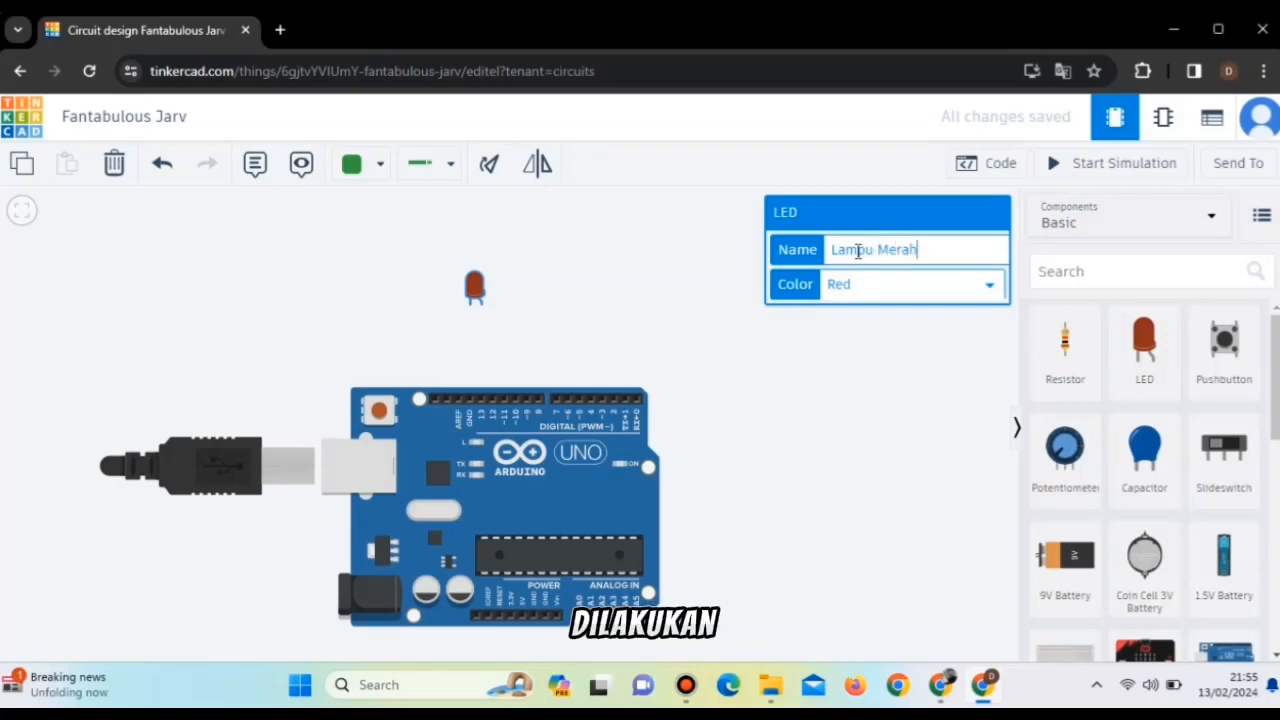
{"action": "left_click", "coordinate": [873, 285]}
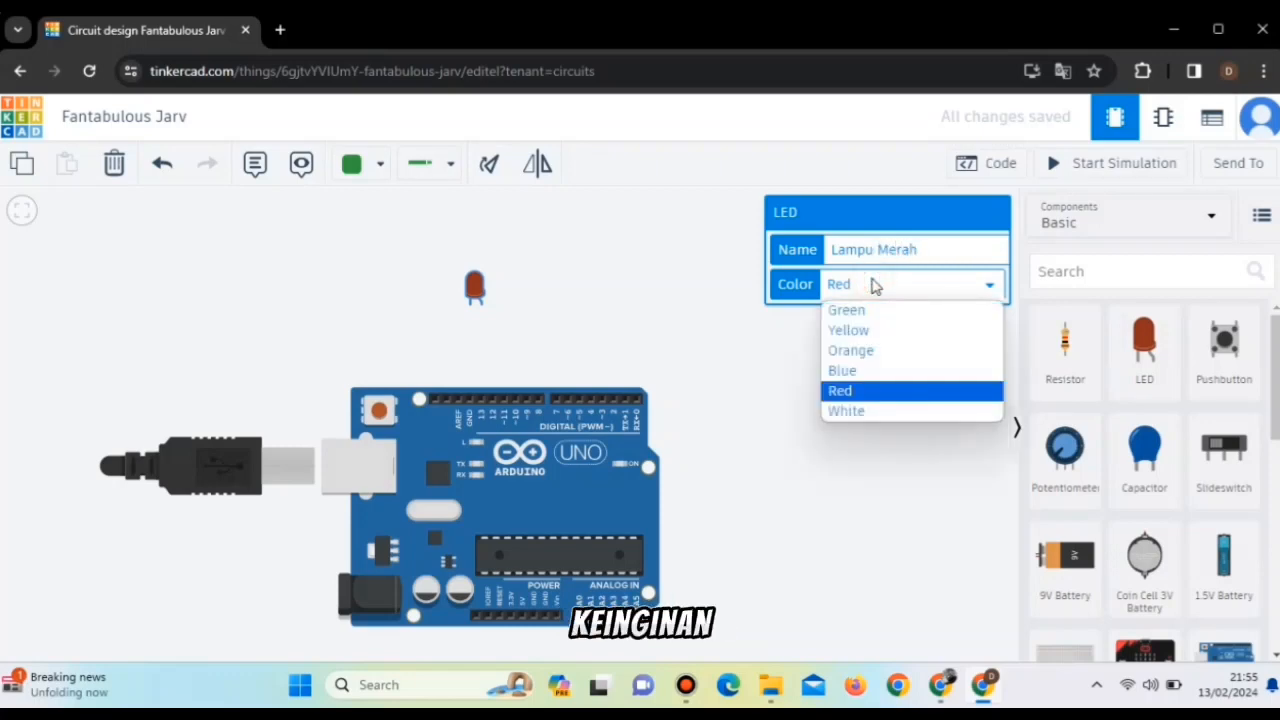
{"action": "left_click", "coordinate": [846, 388]}
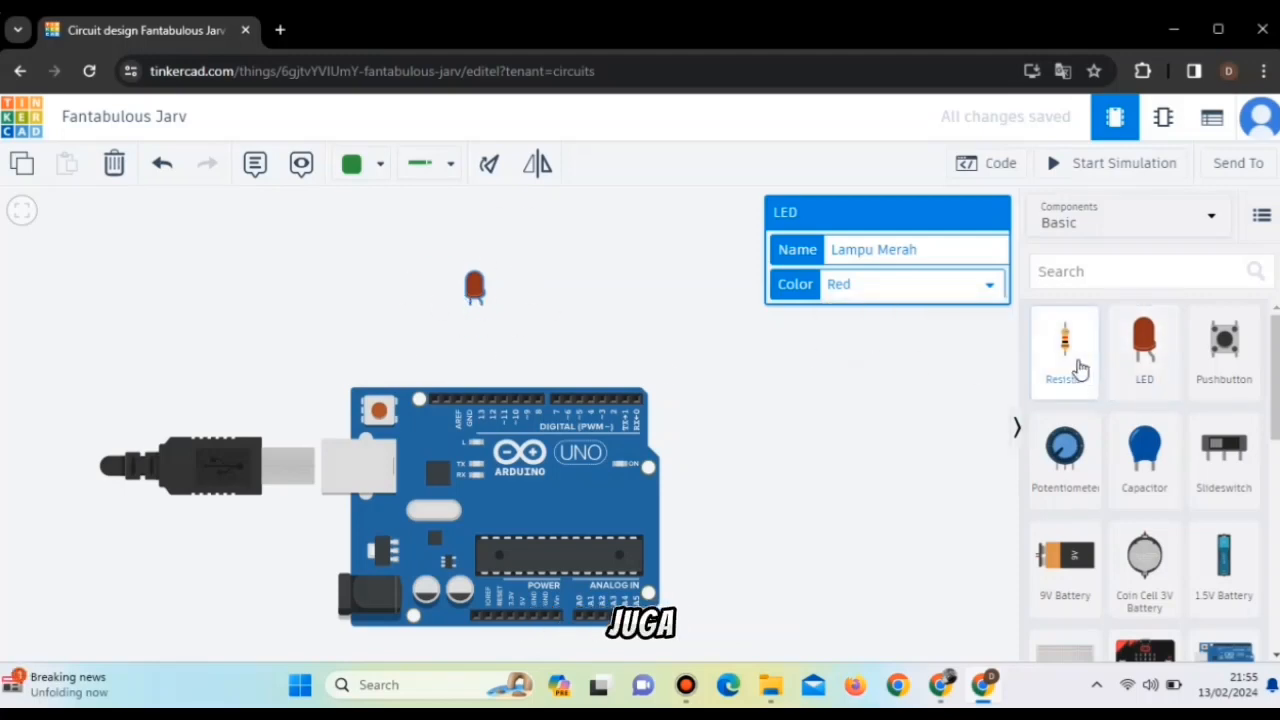
Place a resistor between the LED and the Arduino, in line with pin 13, and name it "Resistor 1".
{"action": "left_click_drag", "start_coordinate": [1080, 370], "coordinate": [481, 347]}
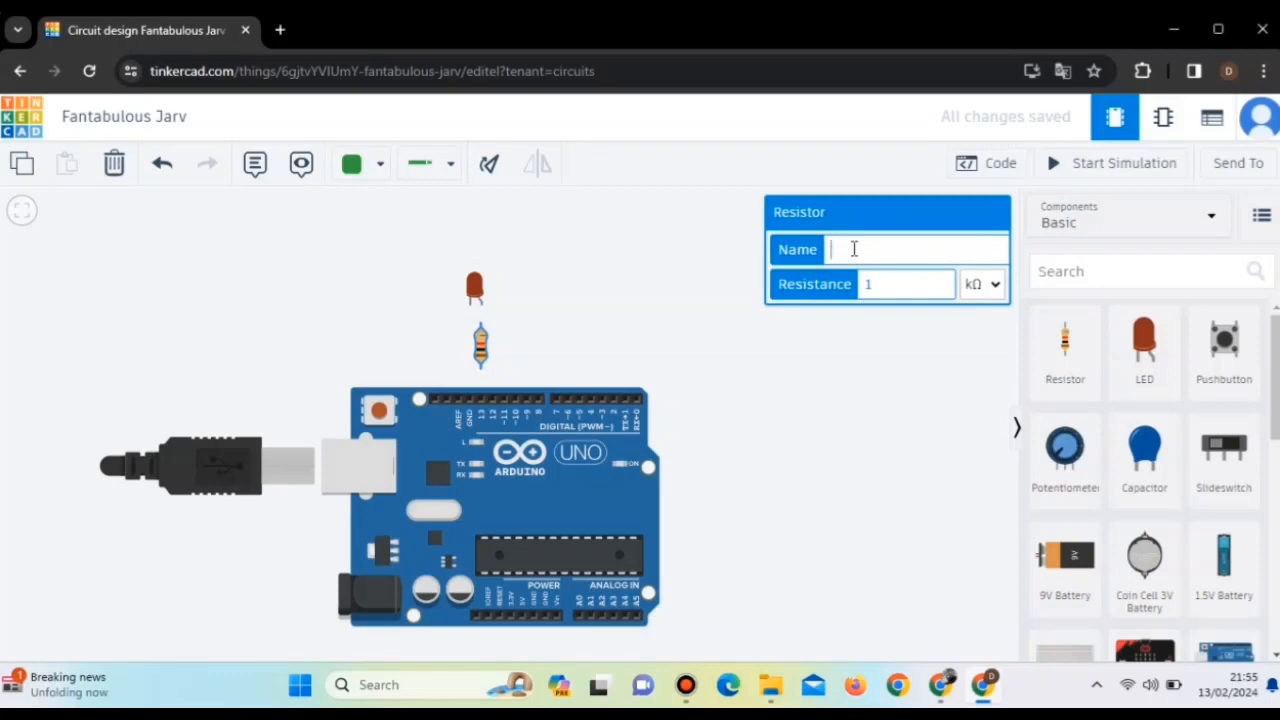
{"action": "left_click", "coordinate": [854, 249]}
{"action": "type", "text": "Resistor 1"}
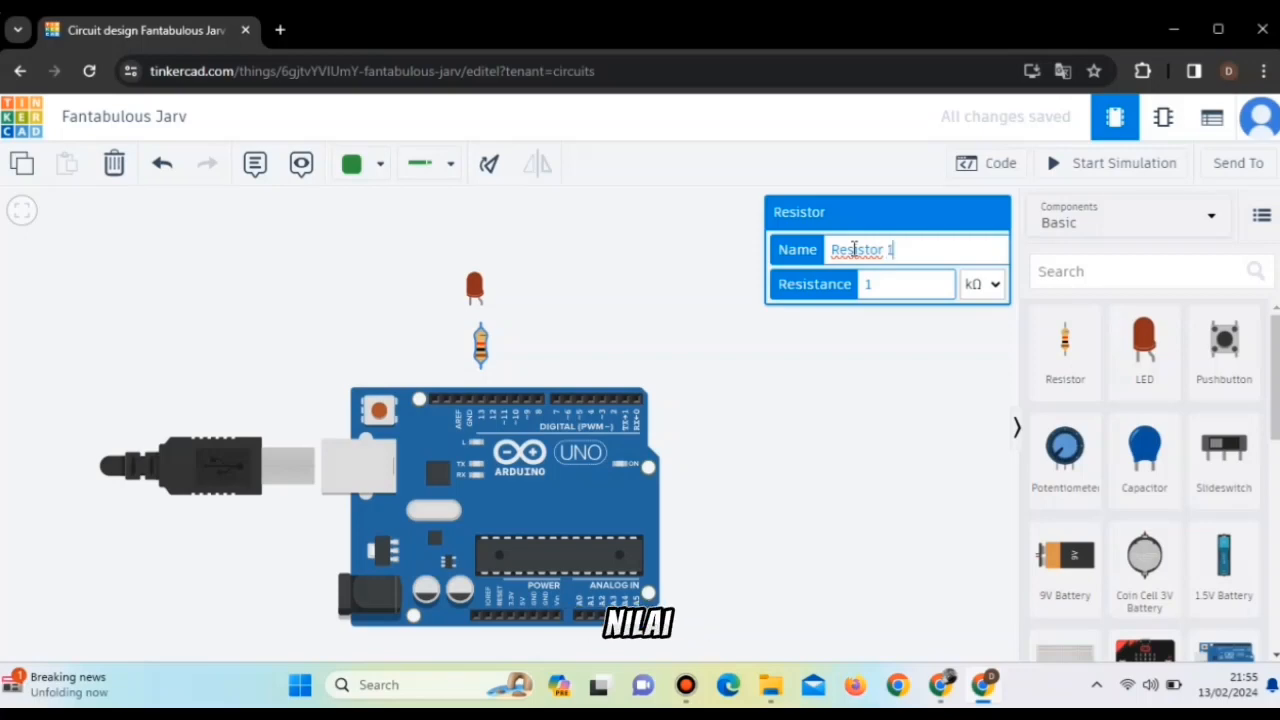
Set the resistor's resistance to 1000 Ω.
{"action": "left_click", "coordinate": [880, 282]}
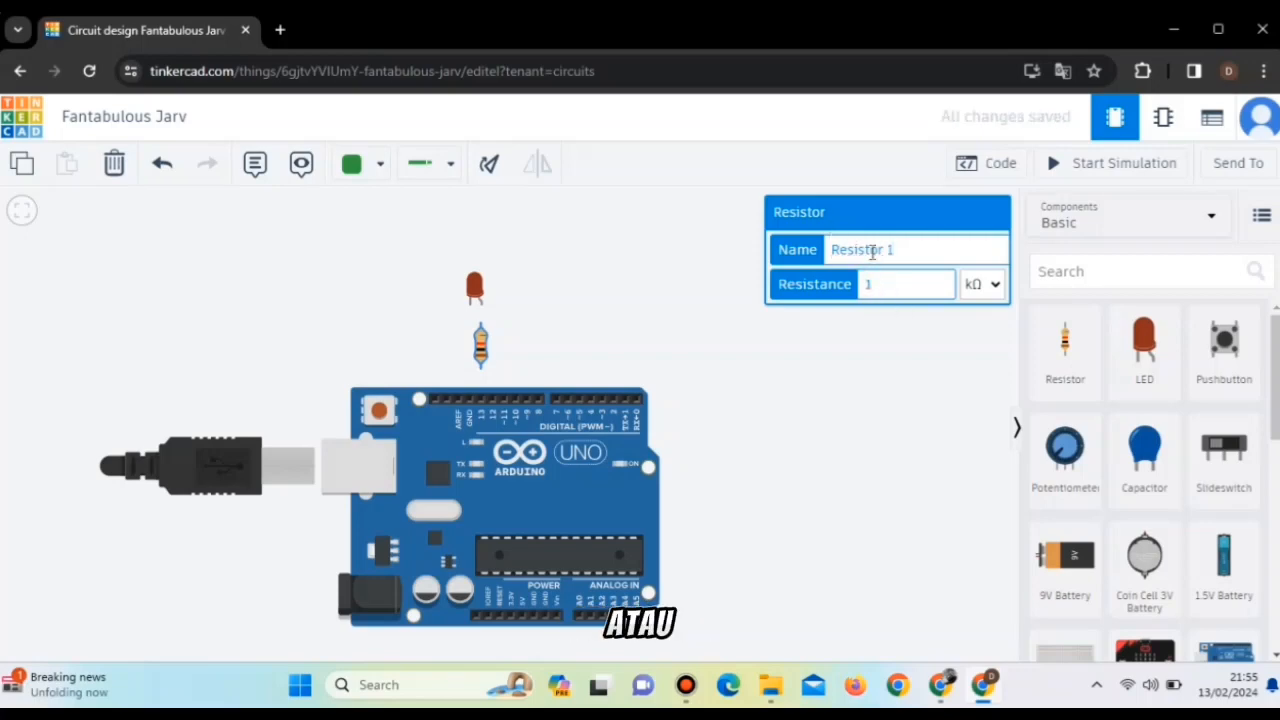
{"action": "left_click", "coordinate": [988, 286]}
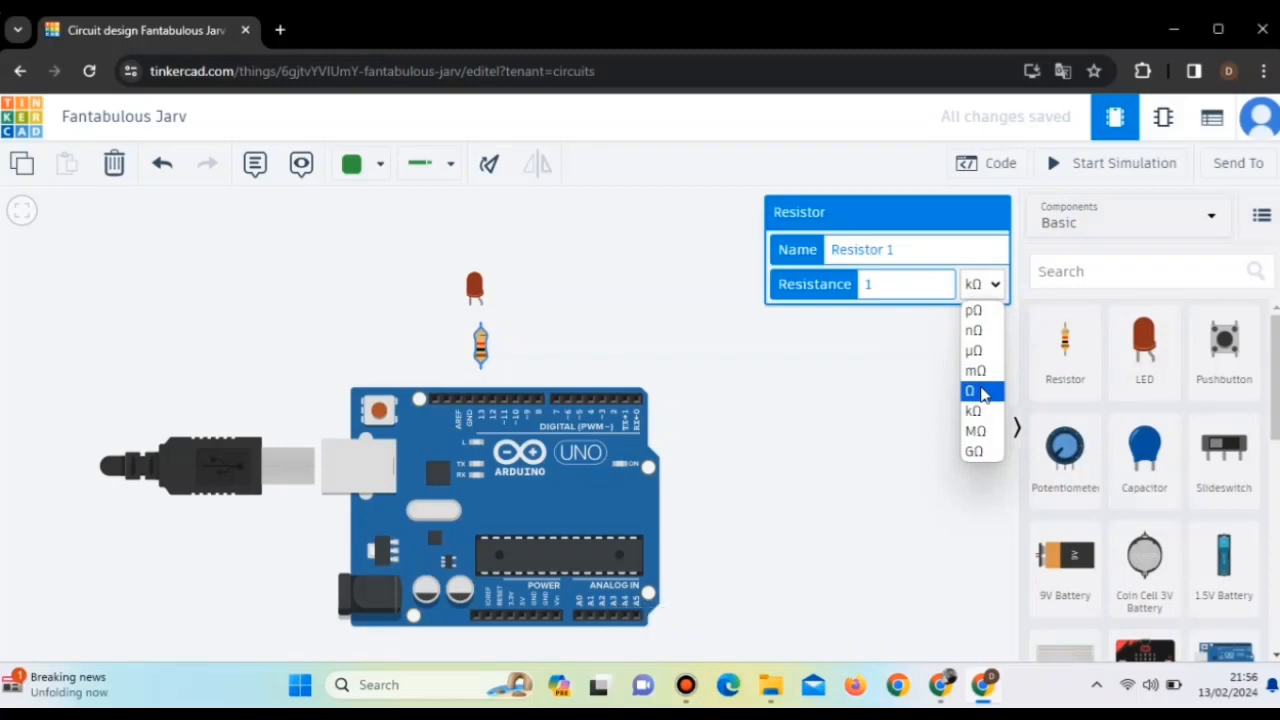
{"action": "left_click", "coordinate": [980, 391]}
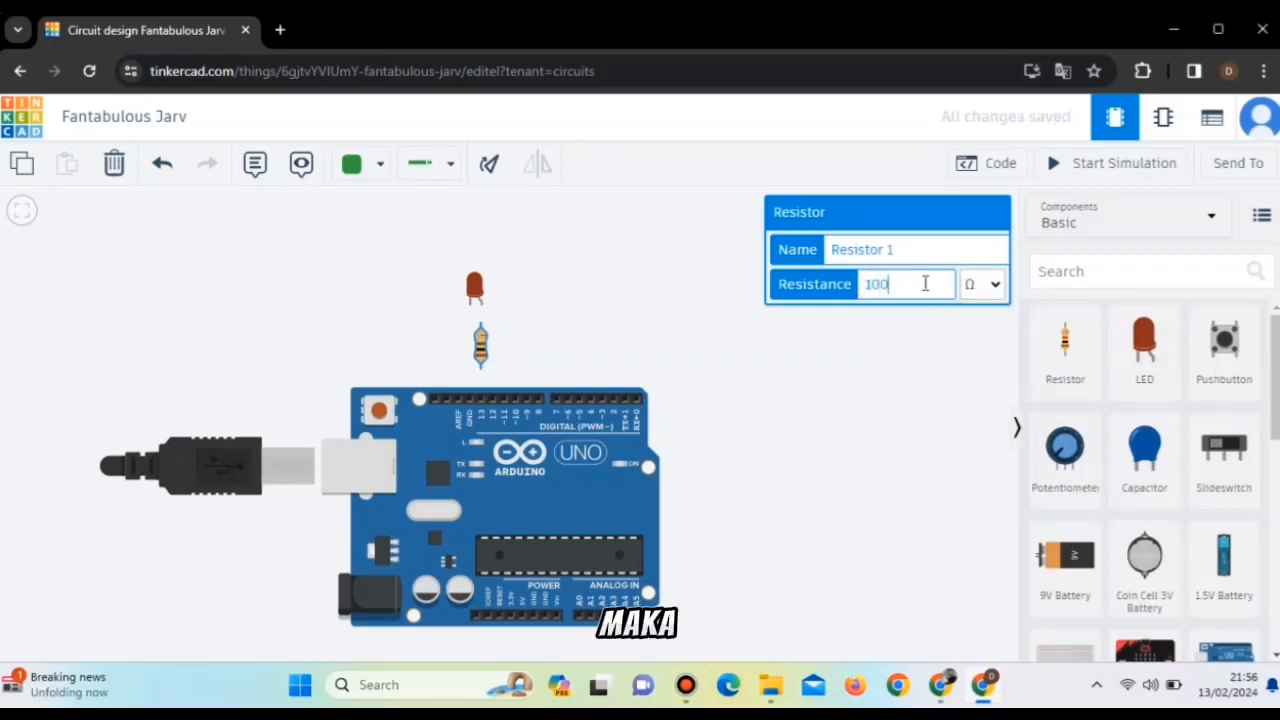
{"action": "type", "text": "0"}
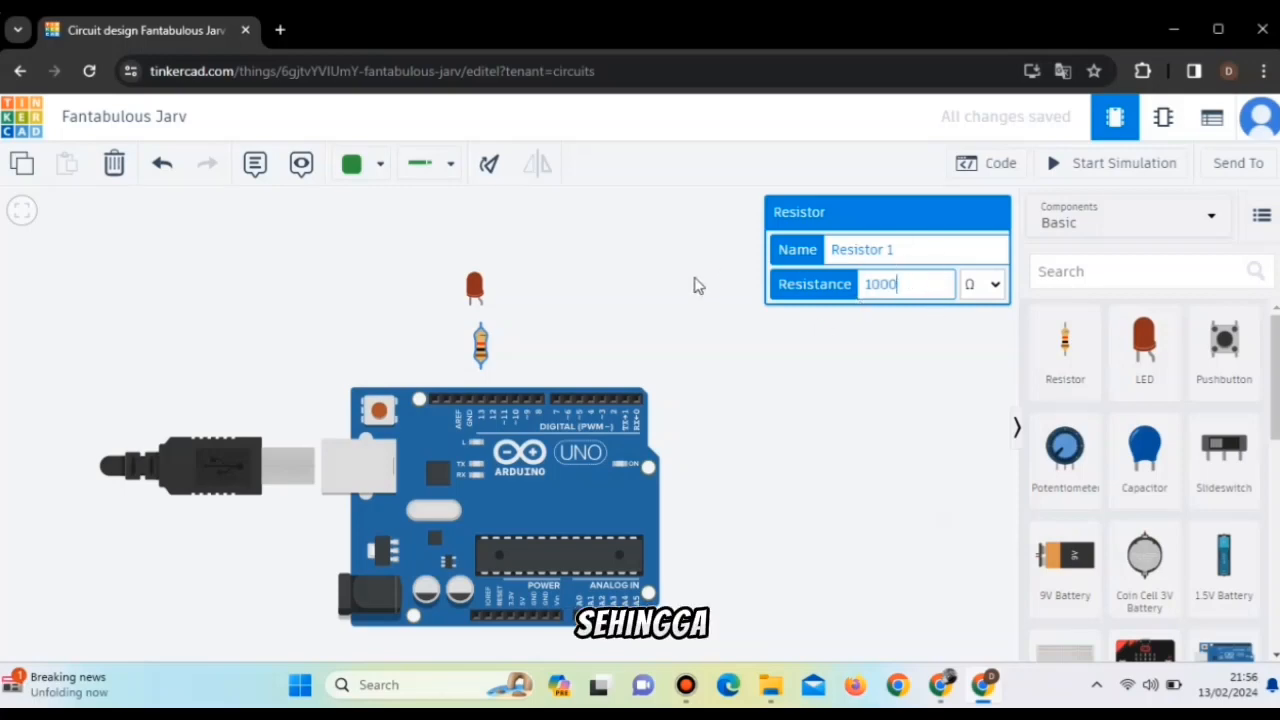
{"action": "left_click", "coordinate": [643, 294]}
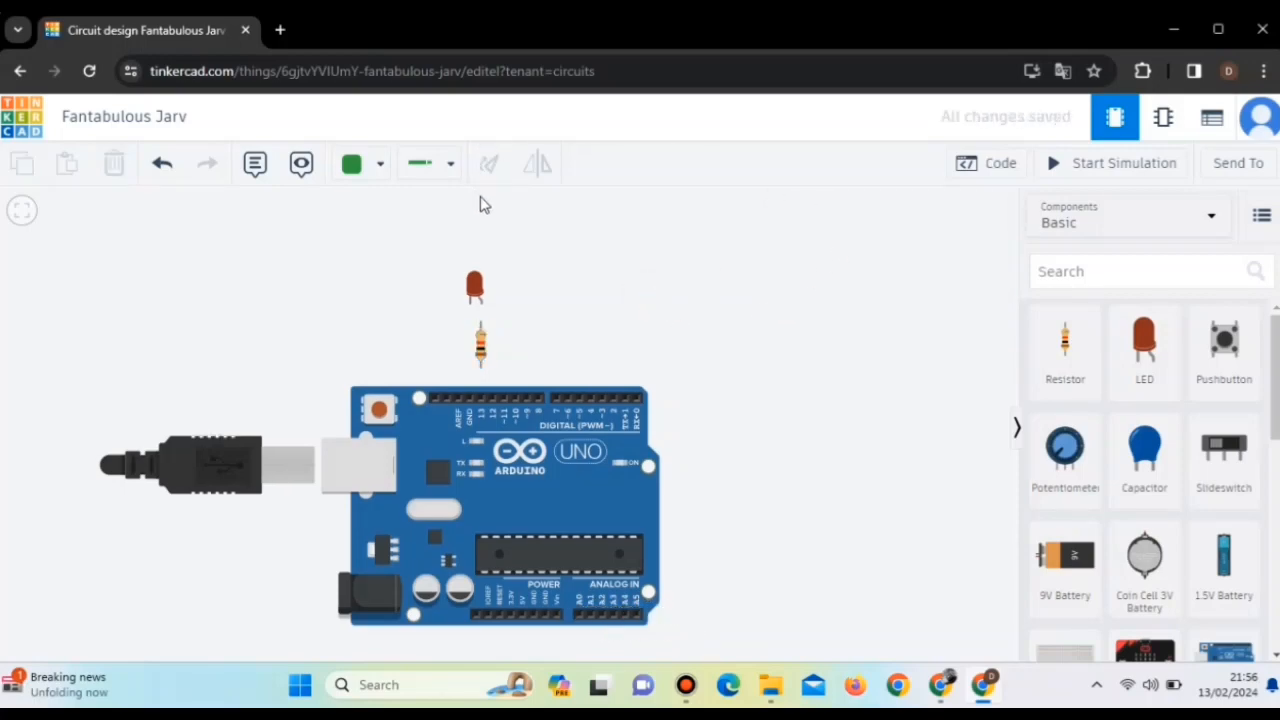
Connect the LED's anode to the resistor's upper terminal and the resistor's lower terminal to Arduino pin D13, using red wires.
{"action": "left_click", "coordinate": [486, 302]}
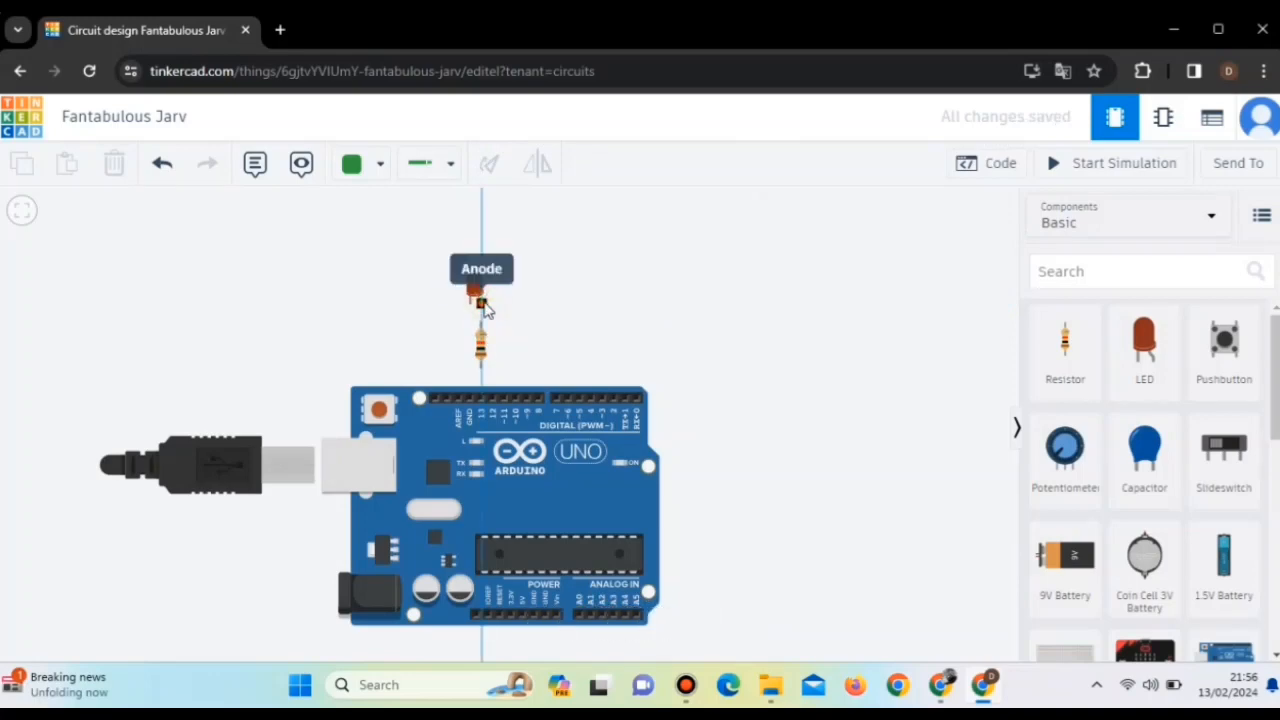
{"action": "left_click", "coordinate": [480, 323]}
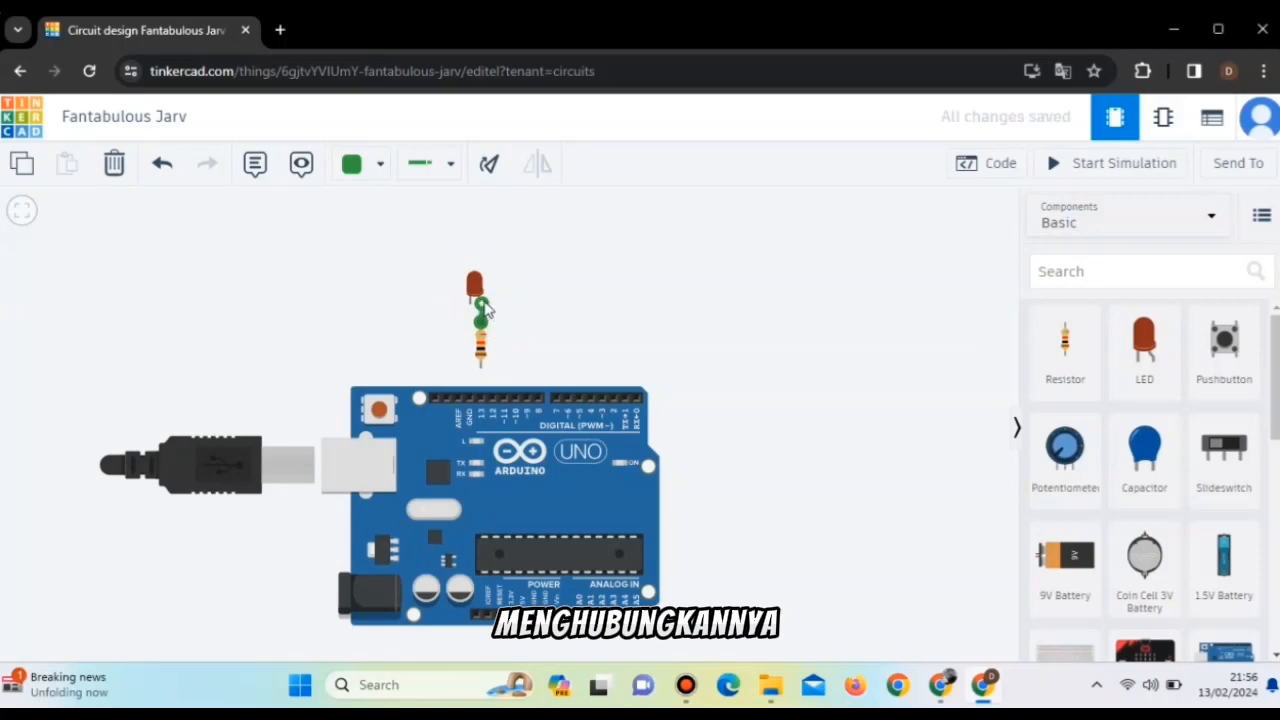
{"action": "left_click", "coordinate": [377, 166]}
{"action": "left_click", "coordinate": [374, 264]}
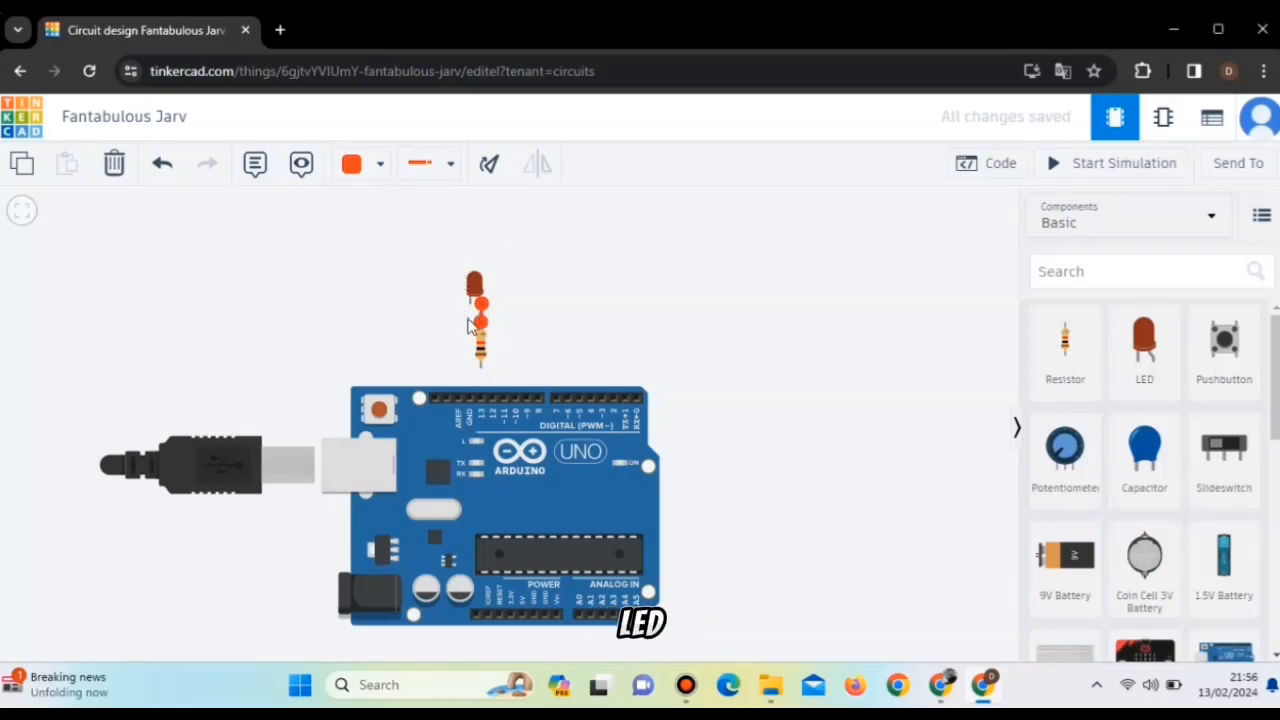
{"action": "left_click", "coordinate": [481, 368]}
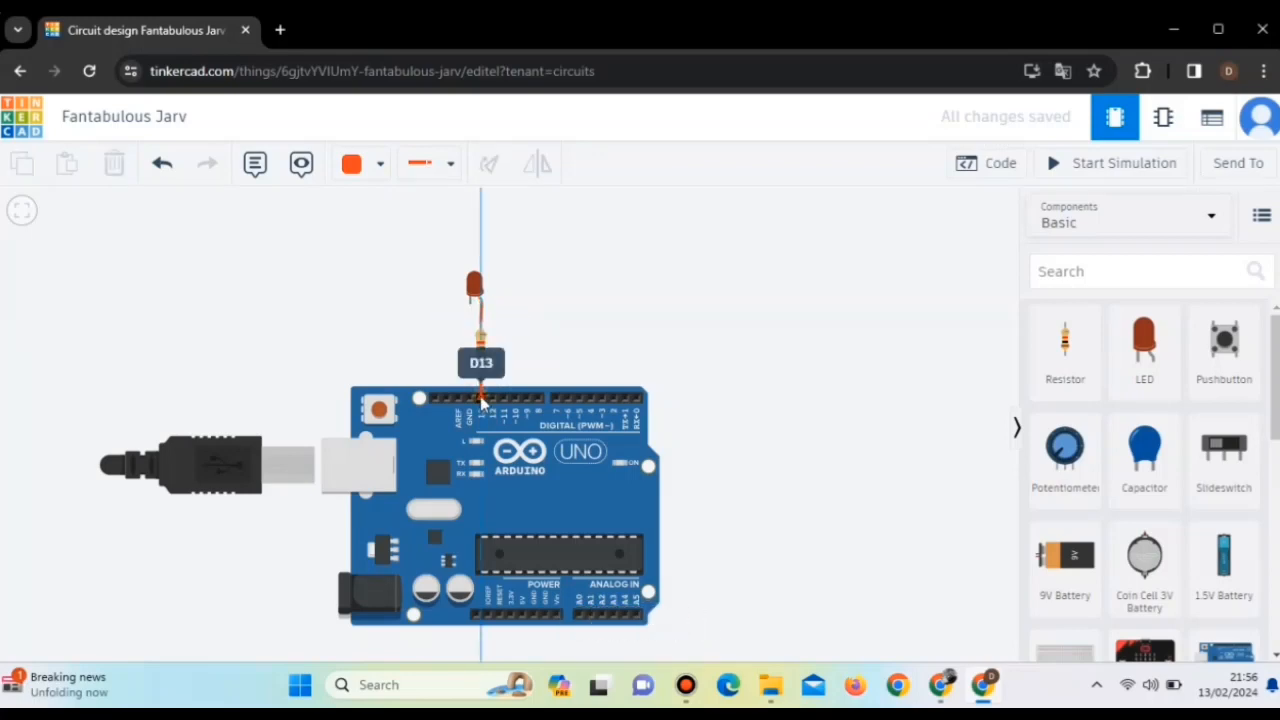
{"action": "left_click", "coordinate": [481, 400]}
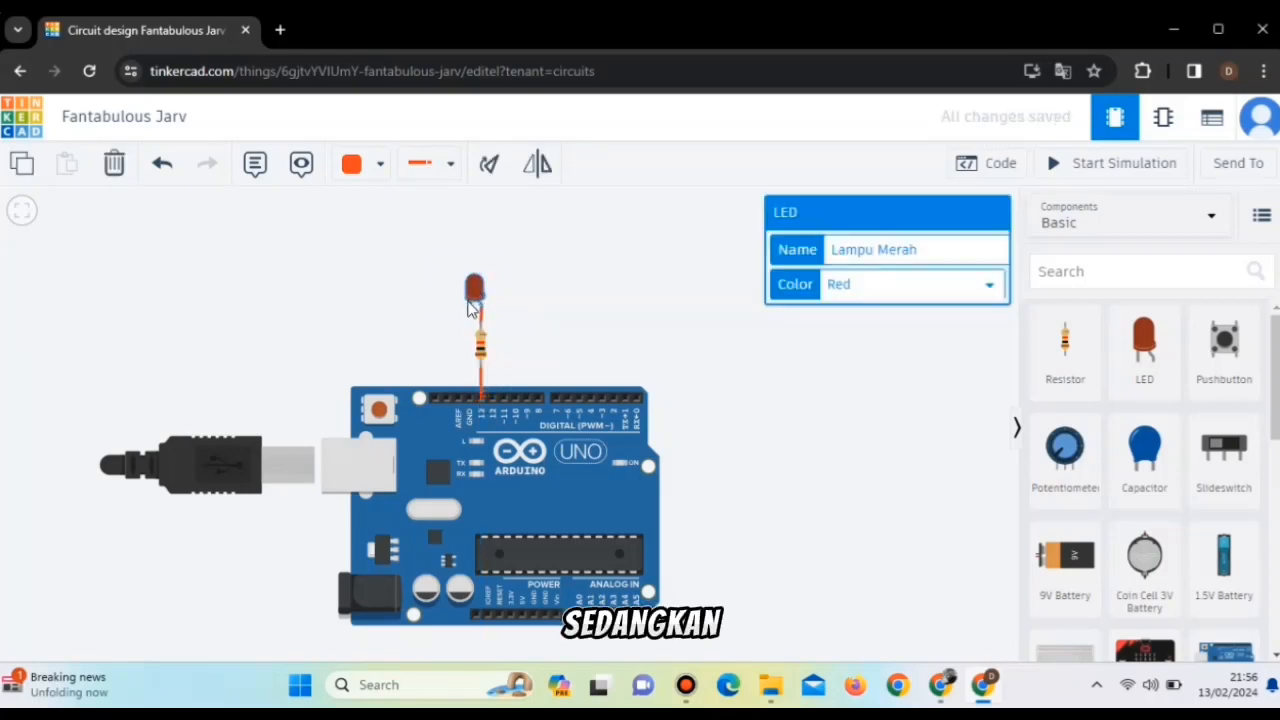
Connect the LED's cathode to the Arduino's GND pin next to pin 13 with a black wire.
{"action": "left_click", "coordinate": [379, 168]}
{"action": "left_click", "coordinate": [378, 226]}
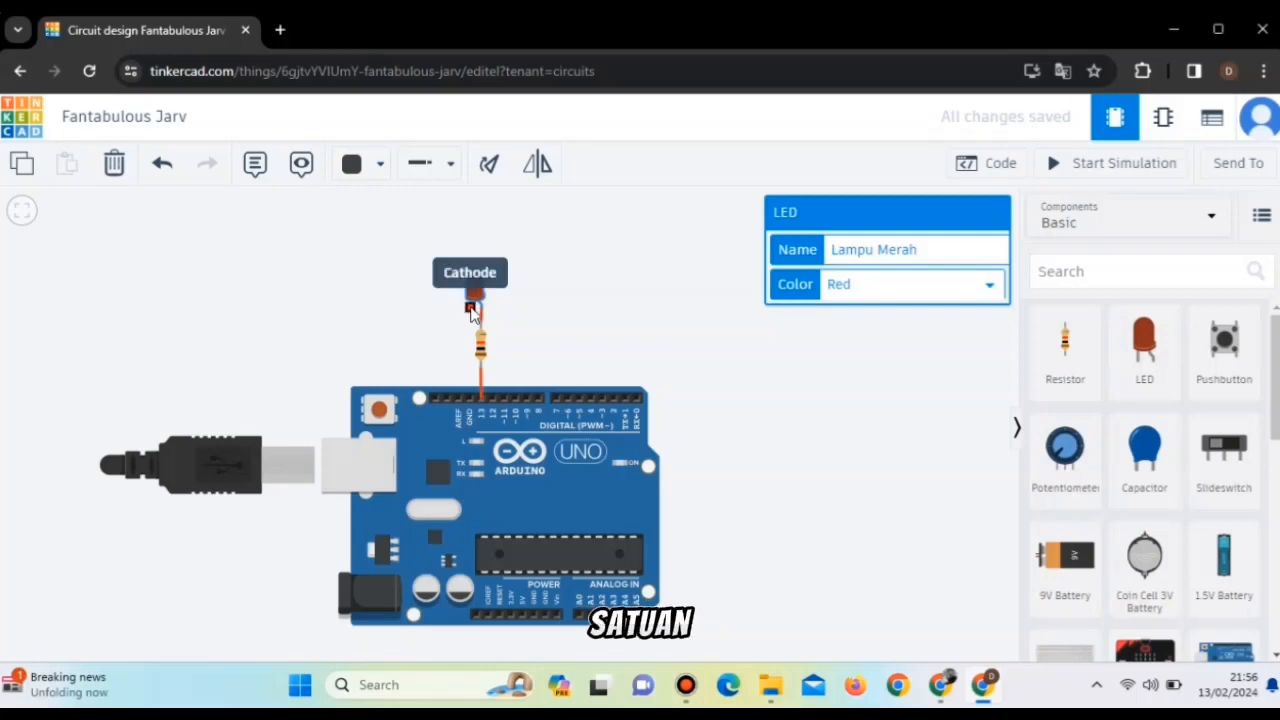
{"action": "left_click", "coordinate": [470, 308]}
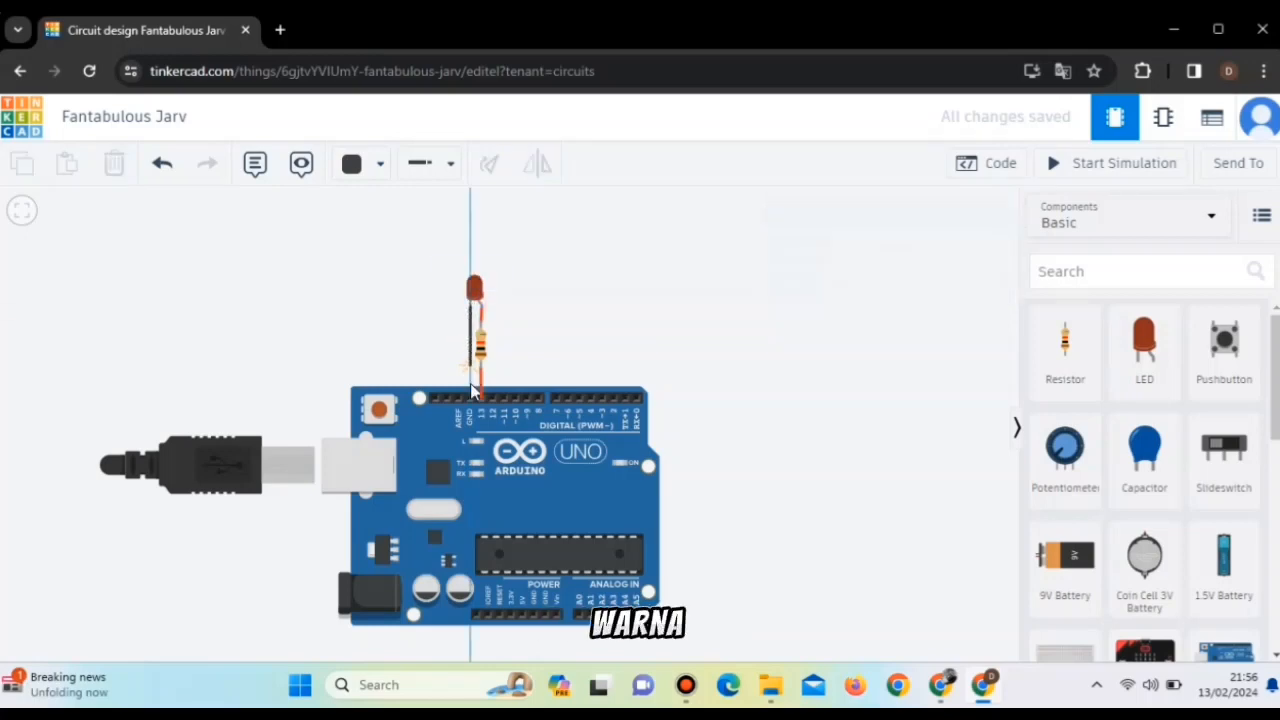
{"action": "left_click", "coordinate": [471, 398]}
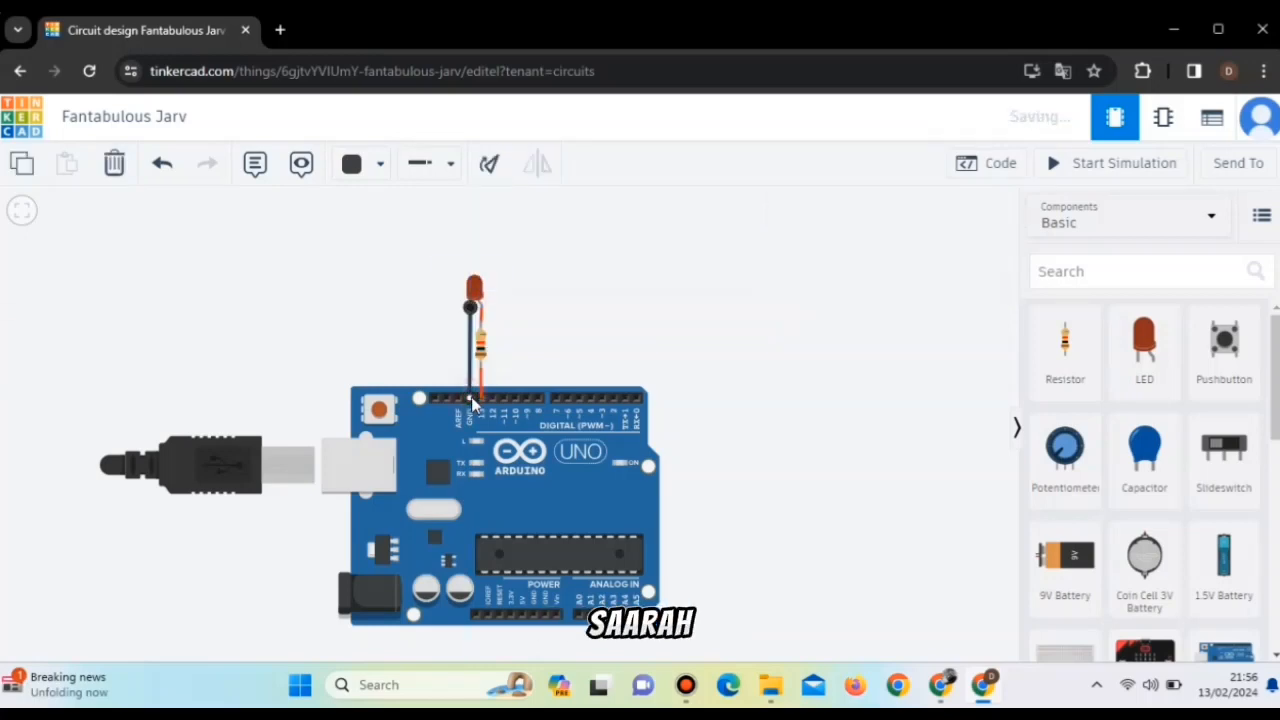
{"action": "left_click", "coordinate": [507, 311]}
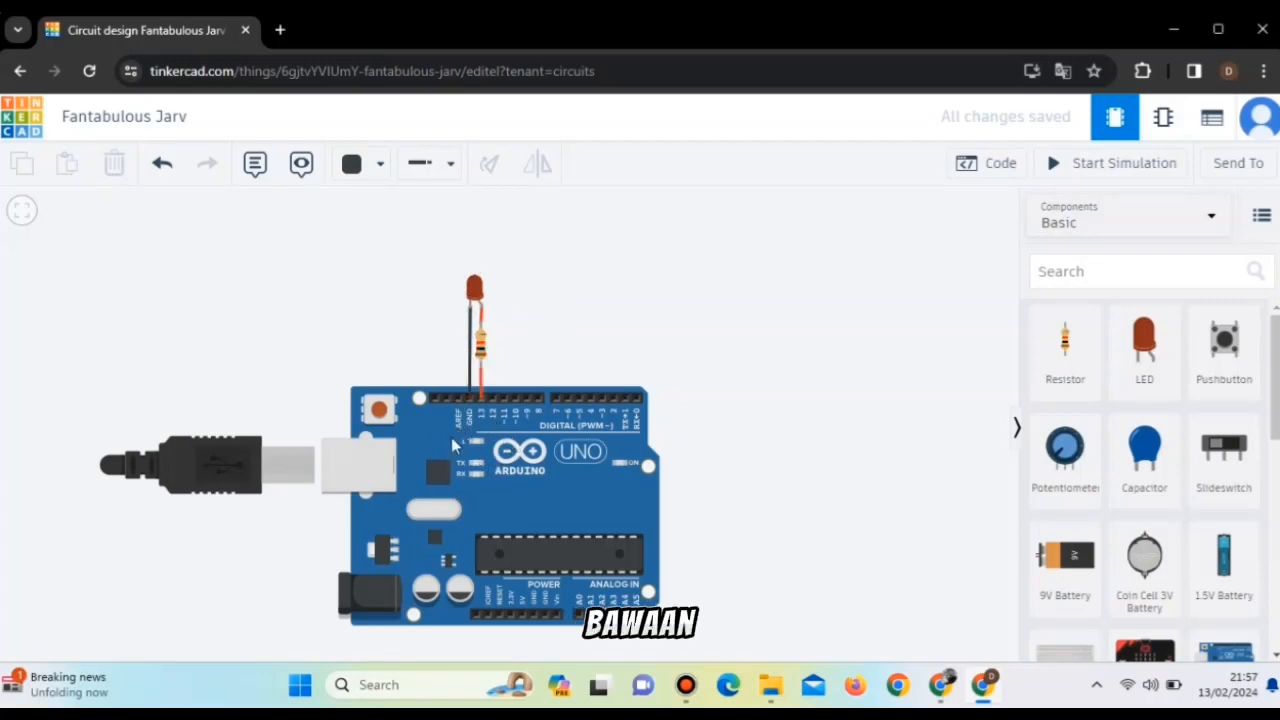
Show the Arduino's code and start simulating the LED circuit.
{"action": "left_click", "coordinate": [980, 162]}
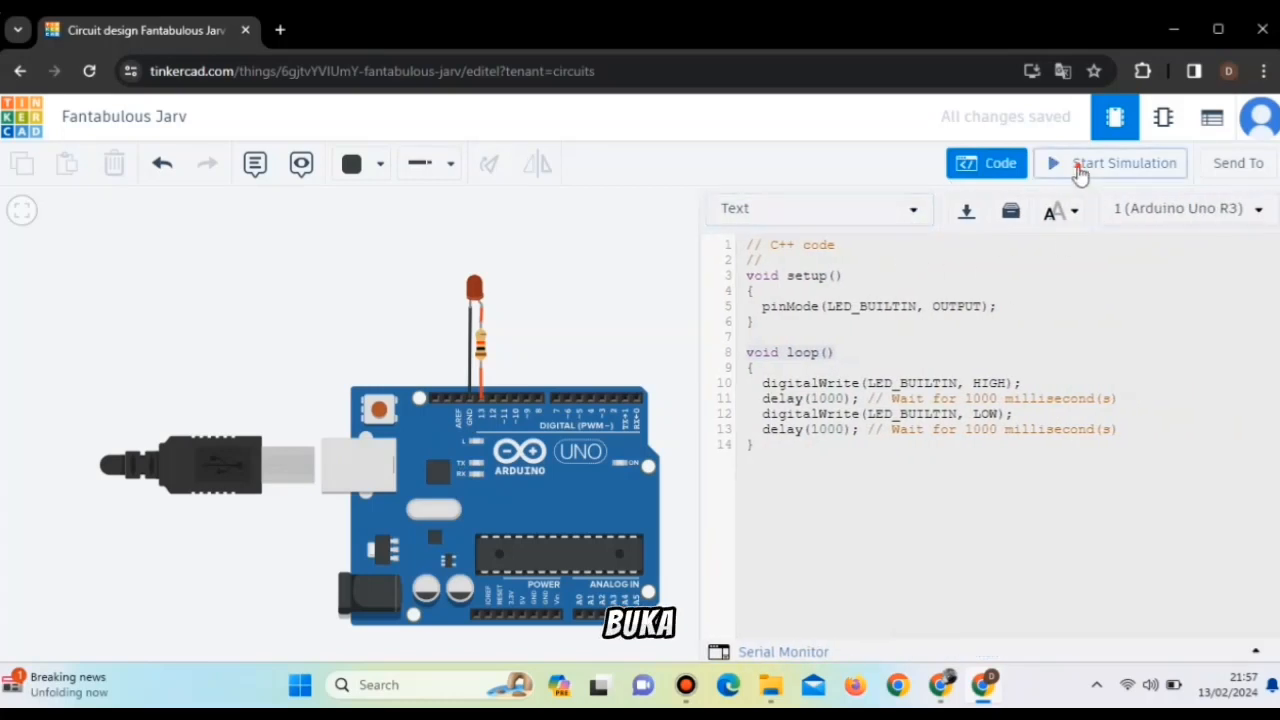
{"action": "left_click", "coordinate": [1080, 170]}
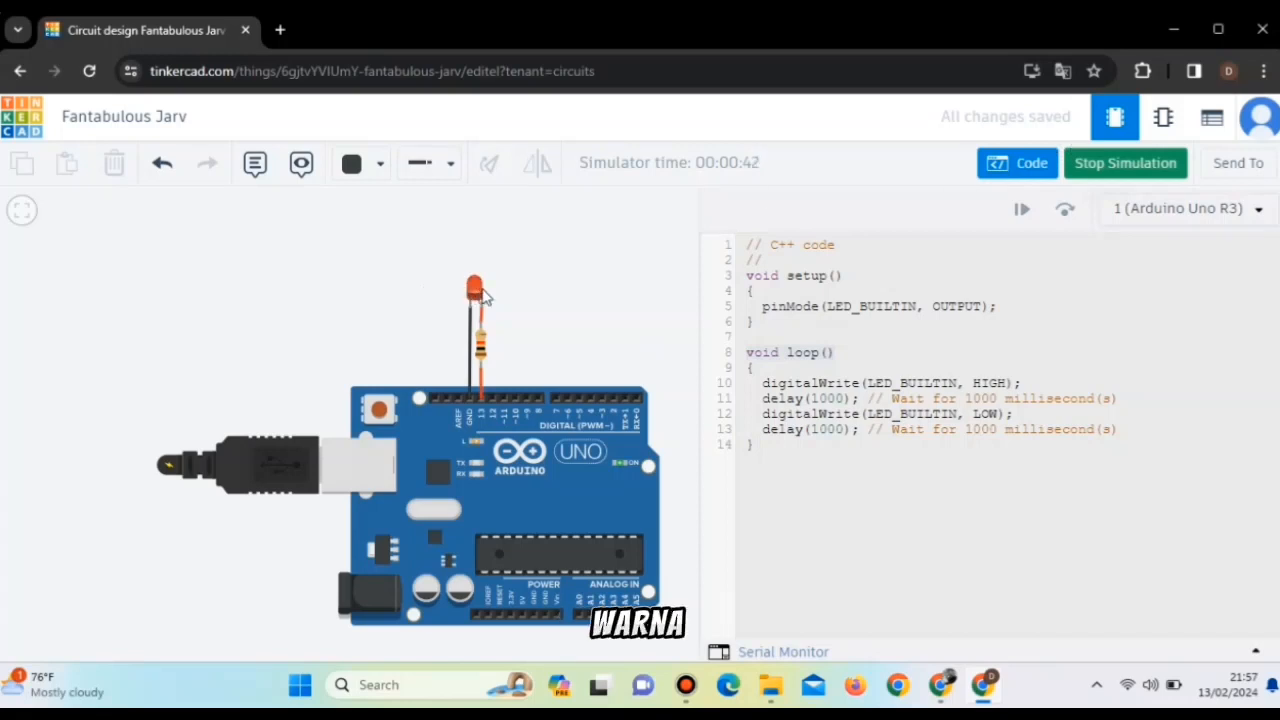
Try the LED in Green and Yellow while the simulation is running.
{"action": "left_click", "coordinate": [476, 290]}
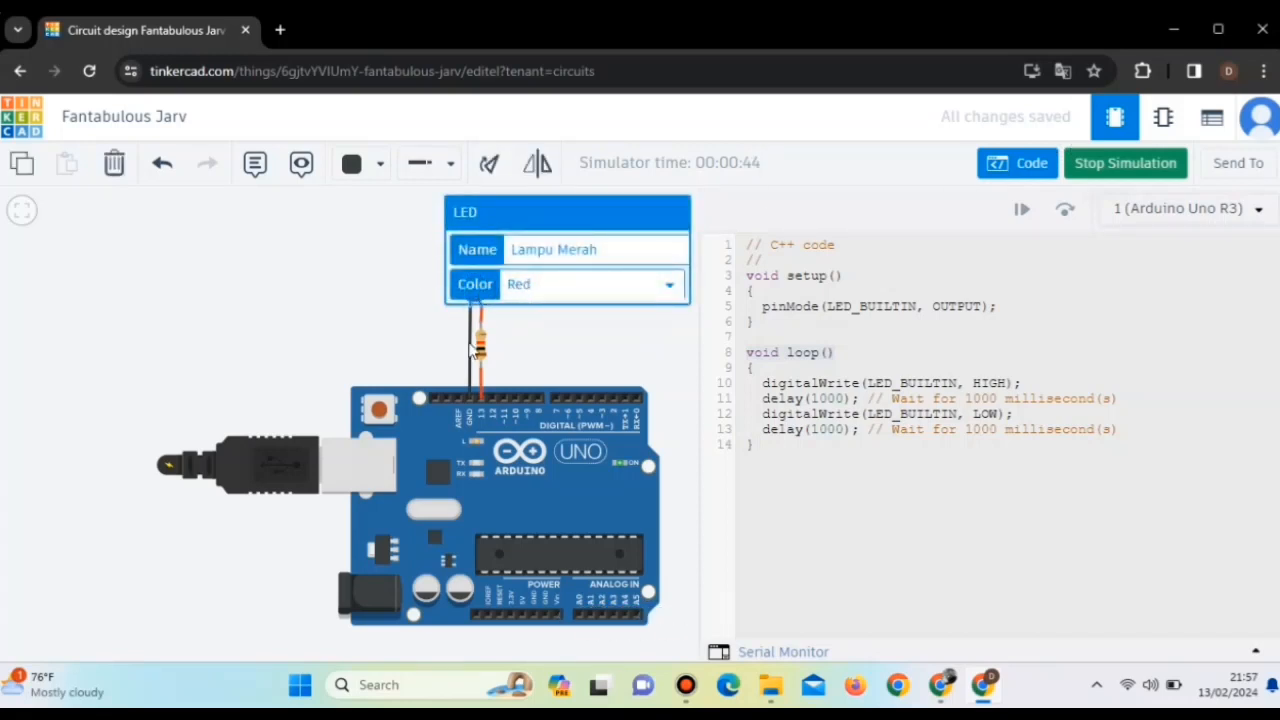
{"action": "left_click", "coordinate": [563, 354]}
{"action": "left_click_drag", "start_coordinate": [563, 354], "coordinate": [285, 330]}
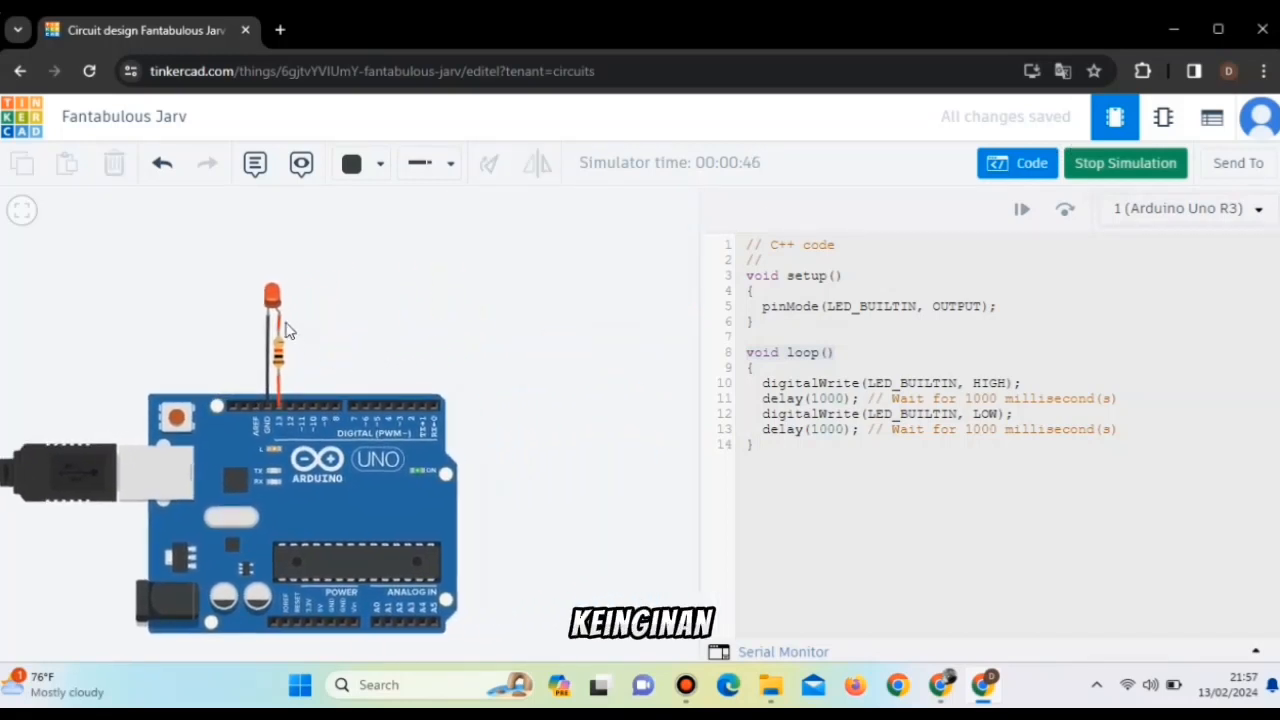
{"action": "left_click", "coordinate": [272, 298]}
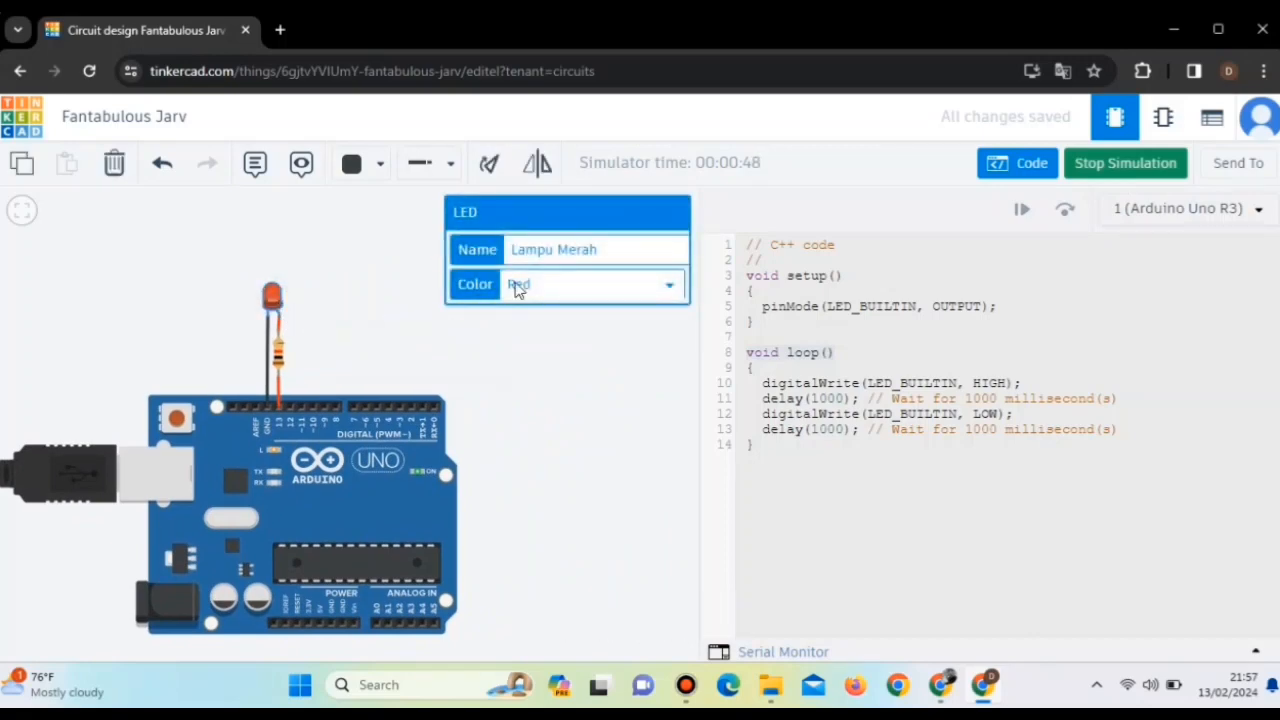
{"action": "left_click", "coordinate": [570, 290]}
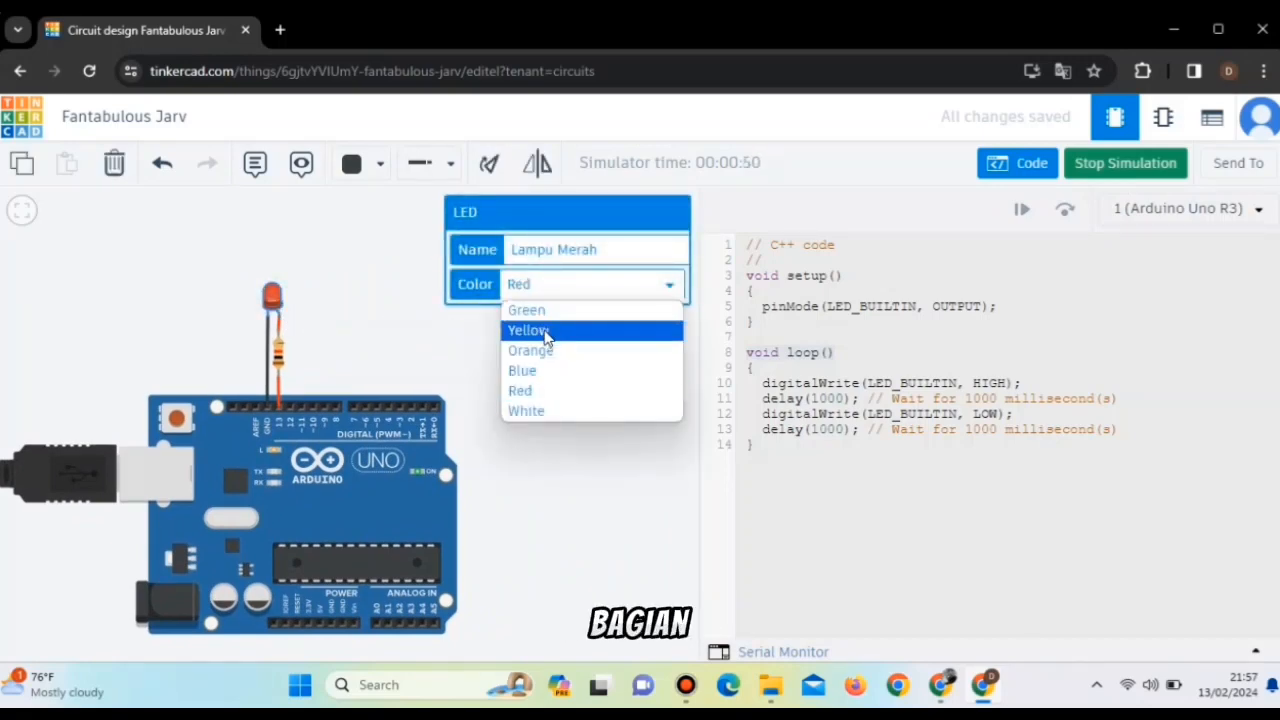
{"action": "left_click", "coordinate": [530, 311]}
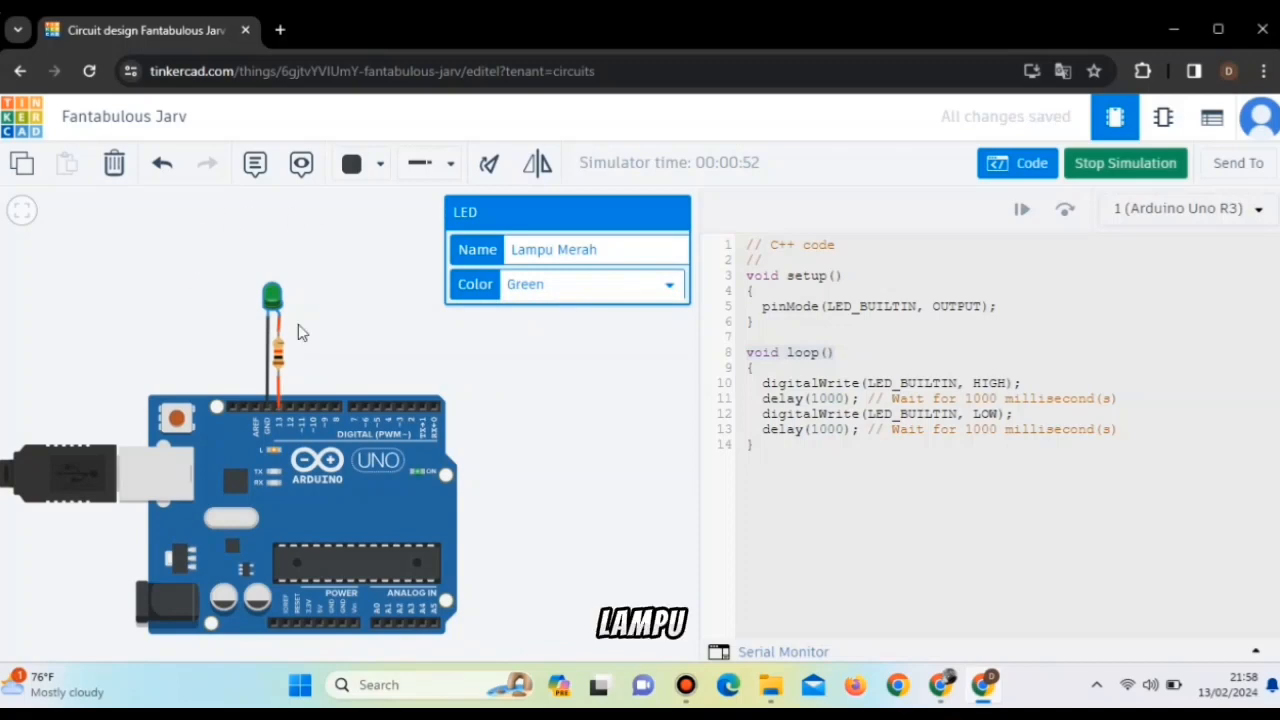
{"action": "left_click", "coordinate": [632, 288]}
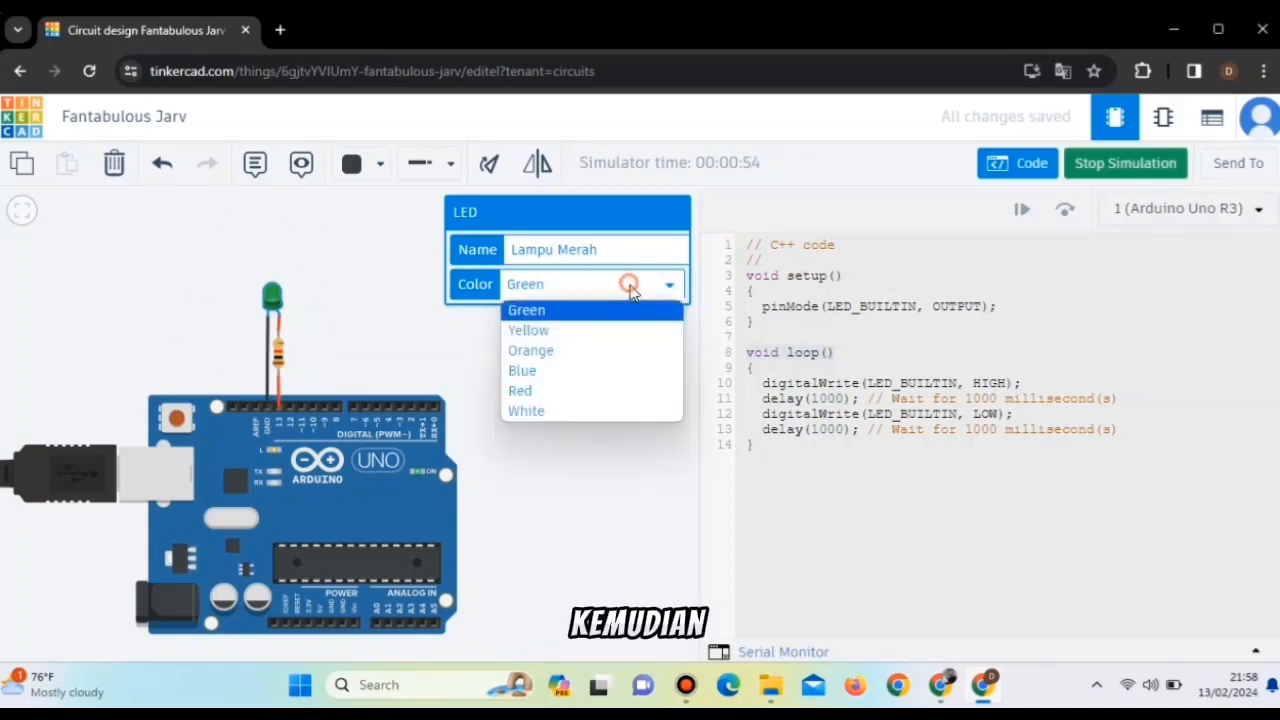
{"action": "left_click", "coordinate": [574, 335]}
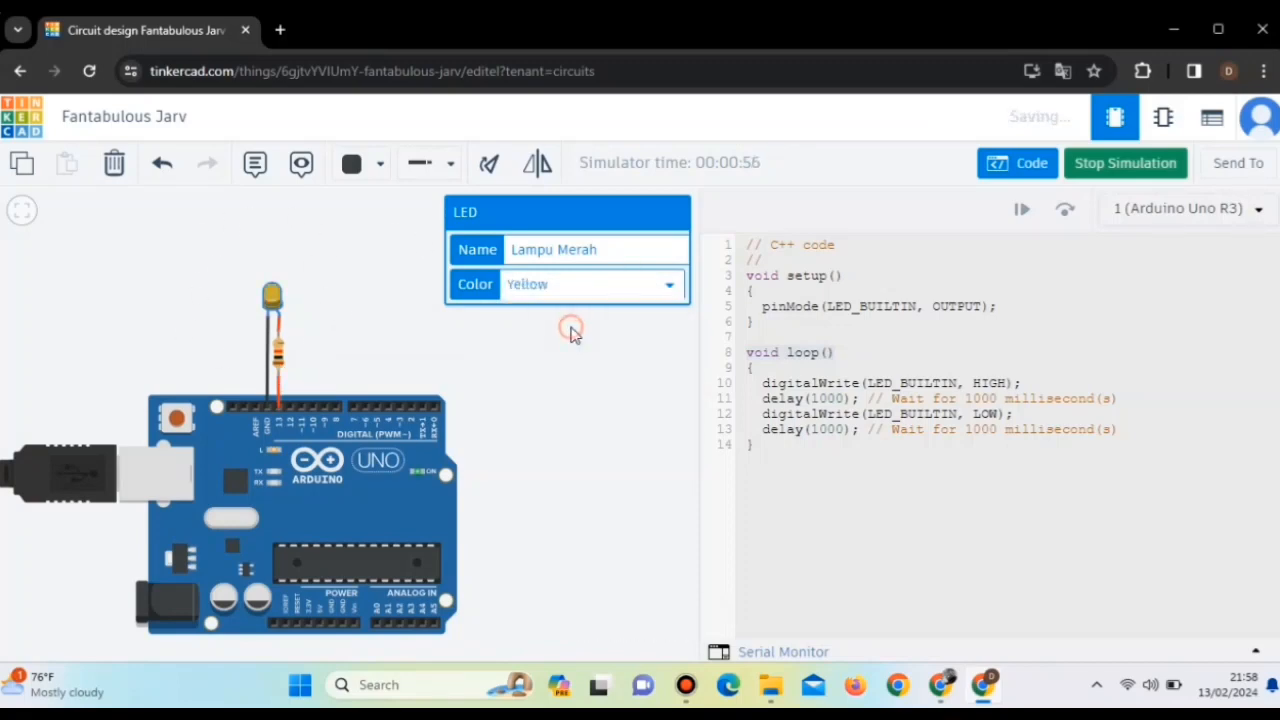
Switch the running LED's color through Orange, Blue and Red, ending with White.
{"action": "left_click", "coordinate": [618, 286]}
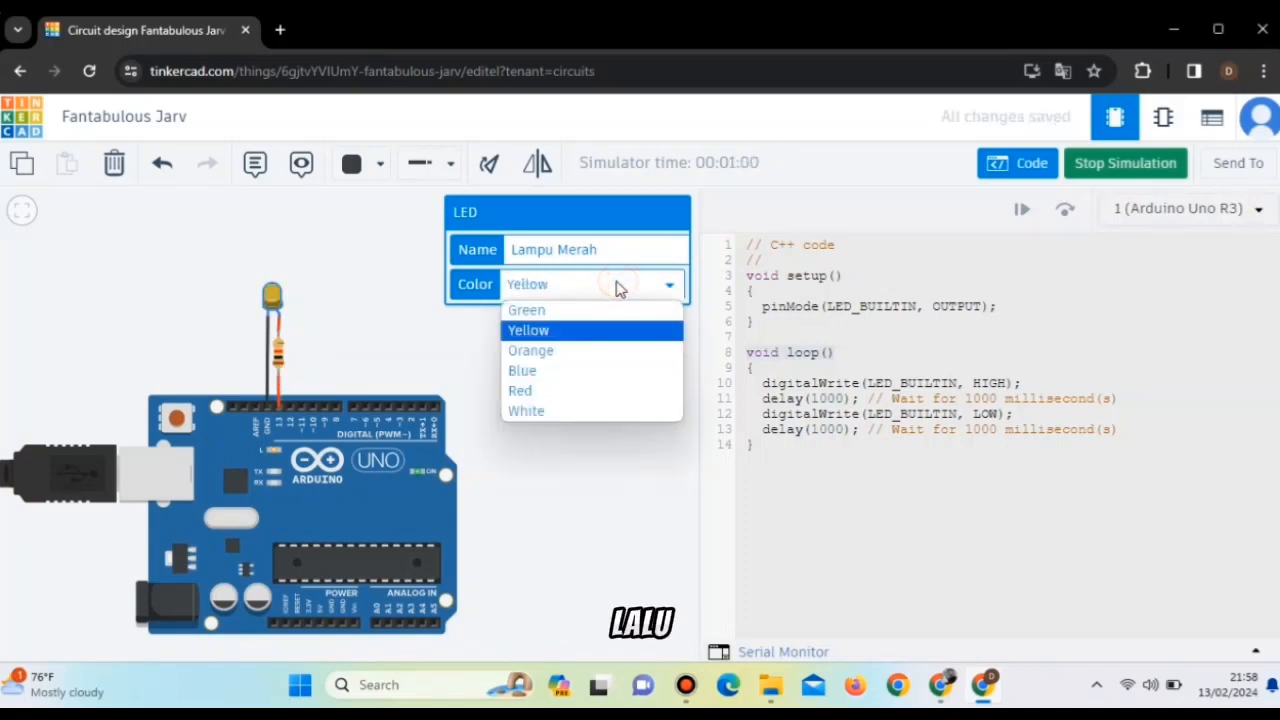
{"action": "left_click", "coordinate": [538, 350]}
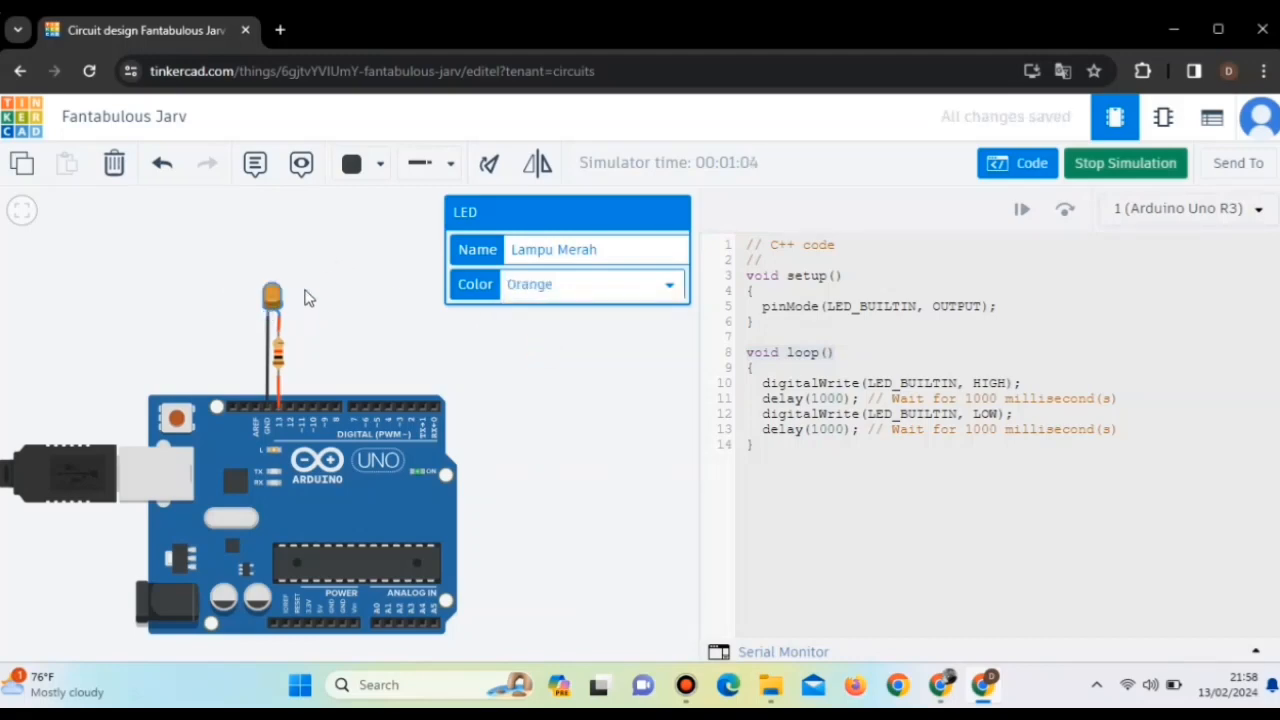
{"action": "left_click", "coordinate": [612, 285]}
{"action": "left_click", "coordinate": [571, 369]}
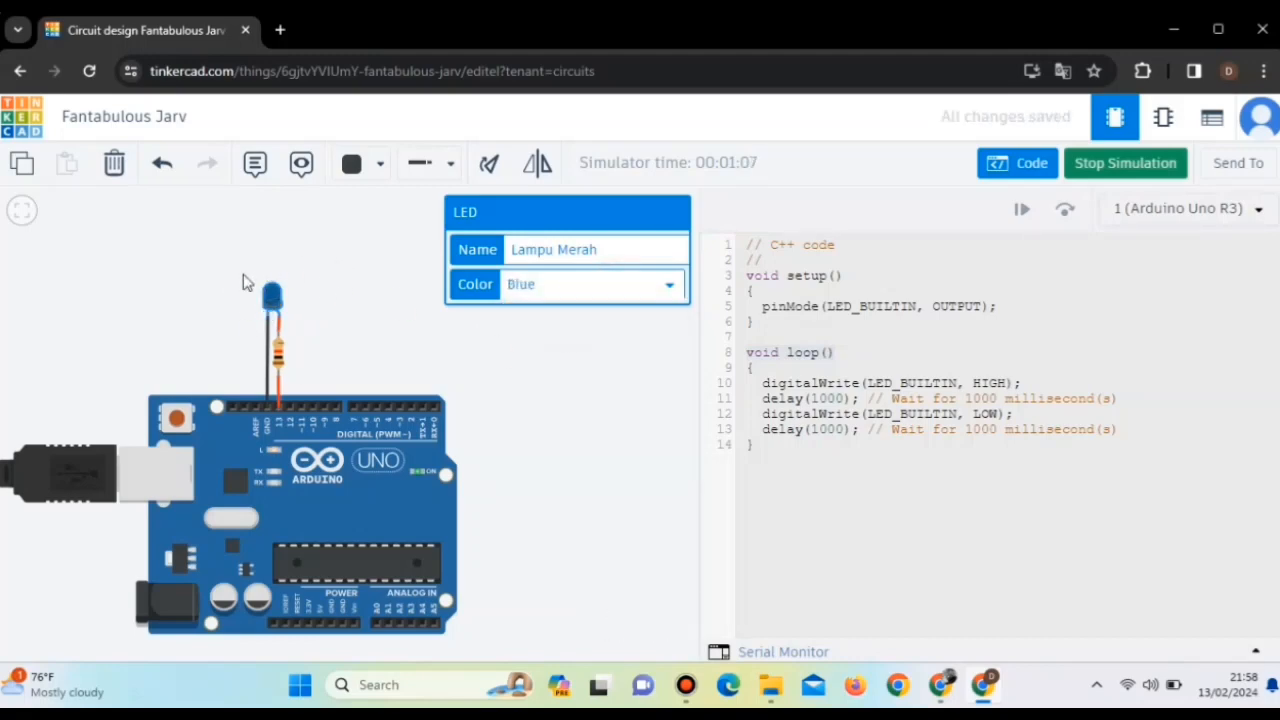
{"action": "left_click", "coordinate": [612, 285]}
{"action": "left_click", "coordinate": [520, 390]}
{"action": "left_click", "coordinate": [582, 292]}
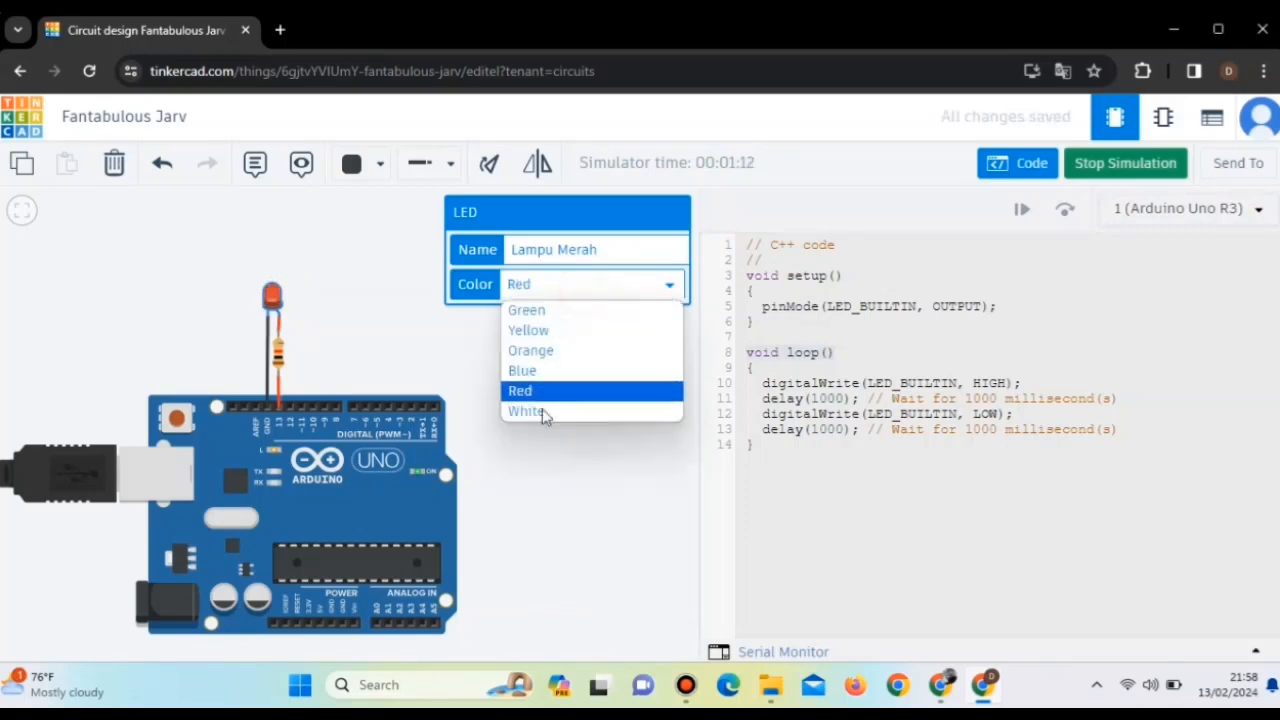
{"action": "left_click", "coordinate": [543, 414]}
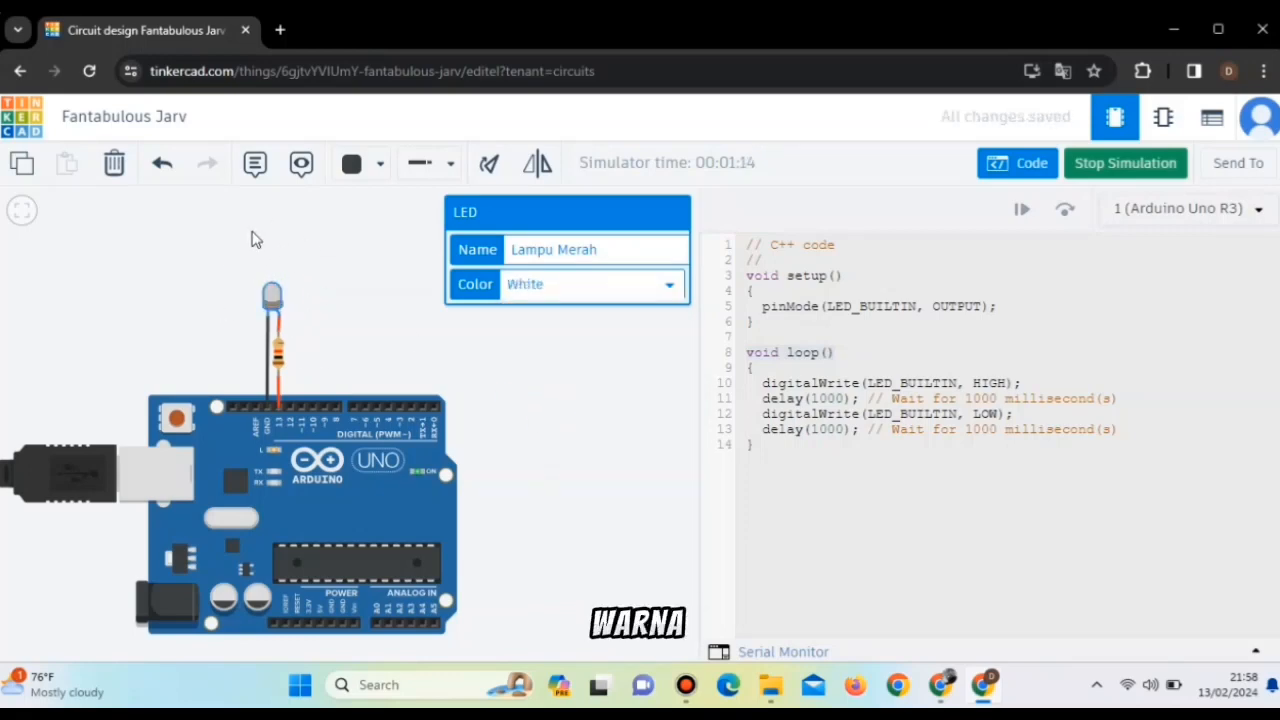
Set the running LED's color to Red and stop the simulation.
{"action": "left_click", "coordinate": [605, 285]}
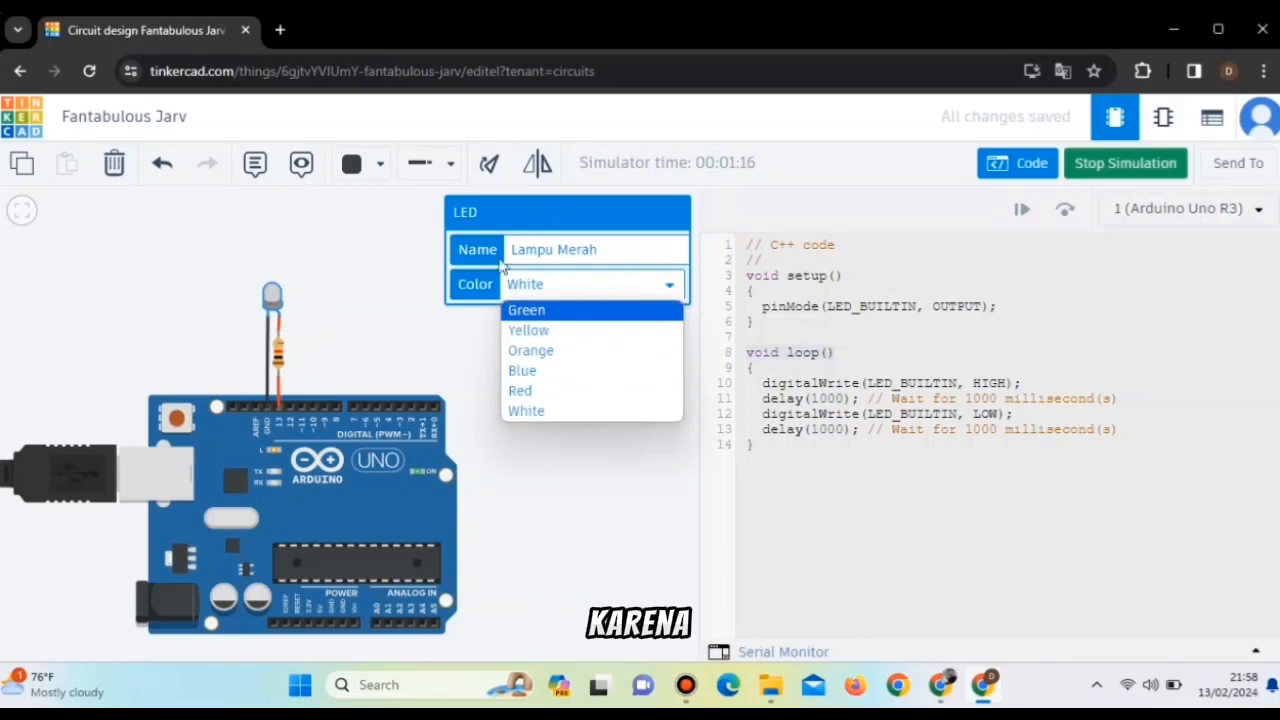
{"action": "left_click", "coordinate": [560, 392]}
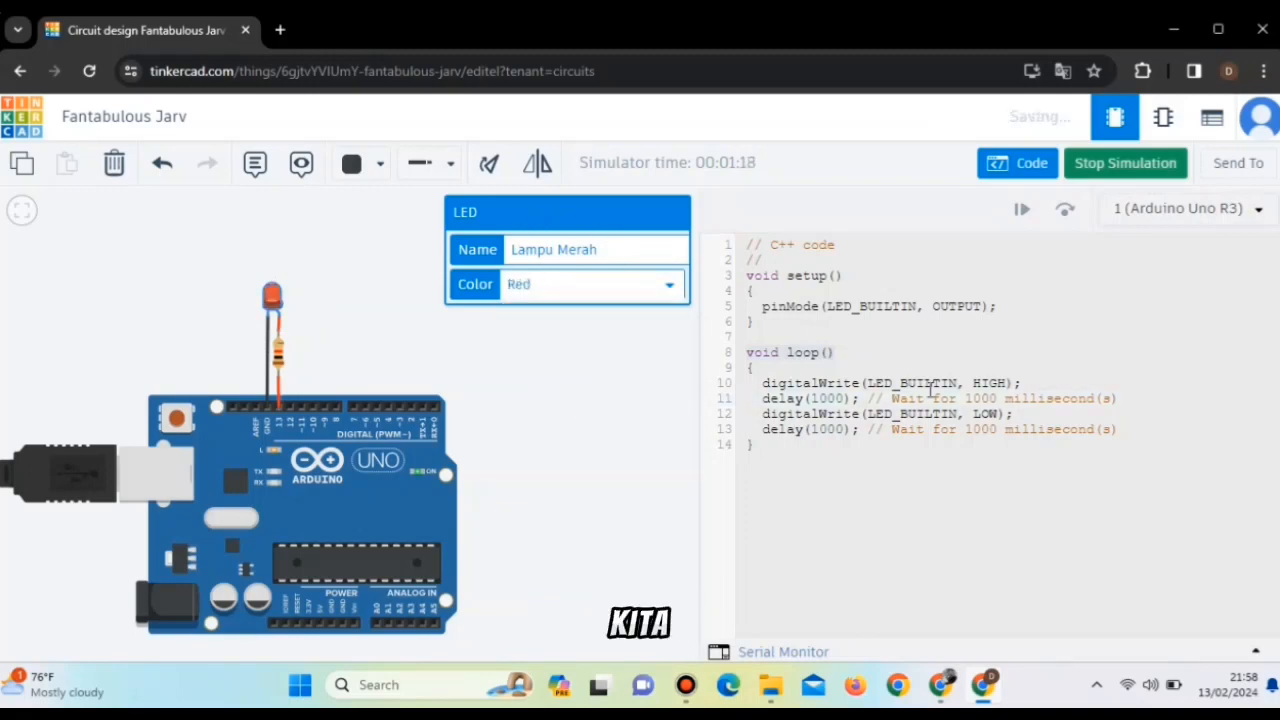
{"action": "left_click", "coordinate": [364, 364]}
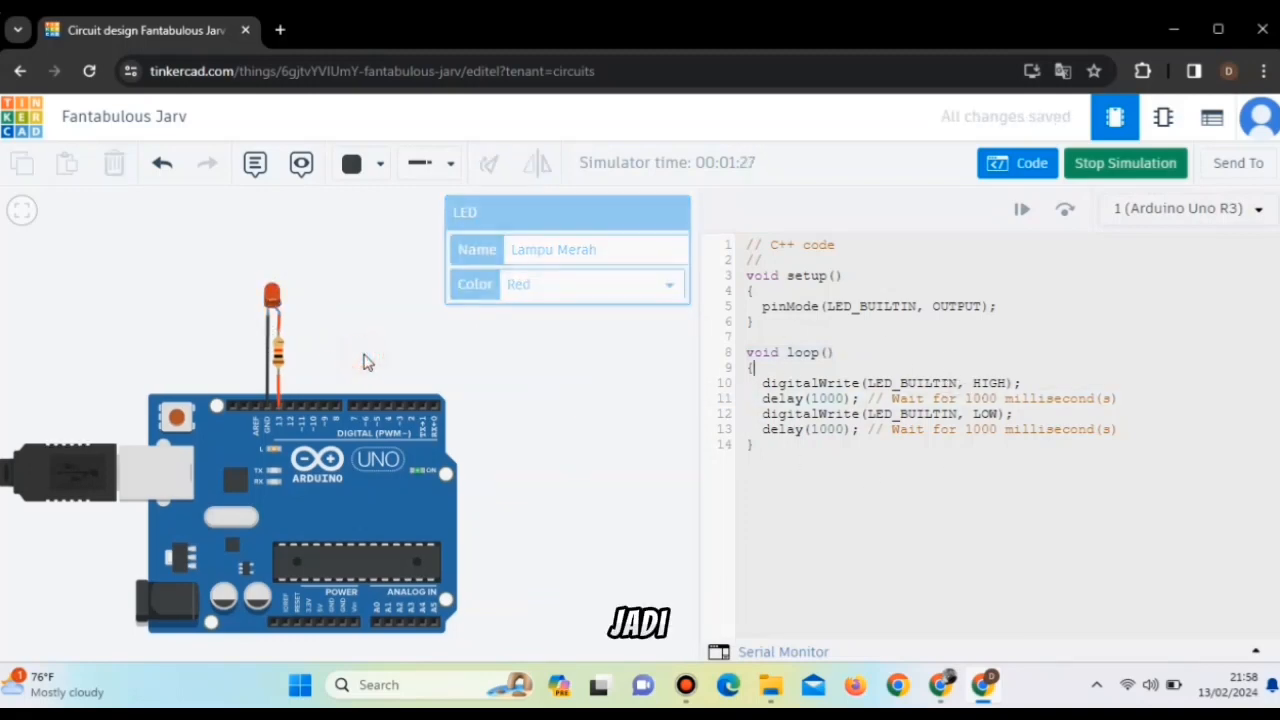
{"action": "left_click", "coordinate": [1126, 166]}
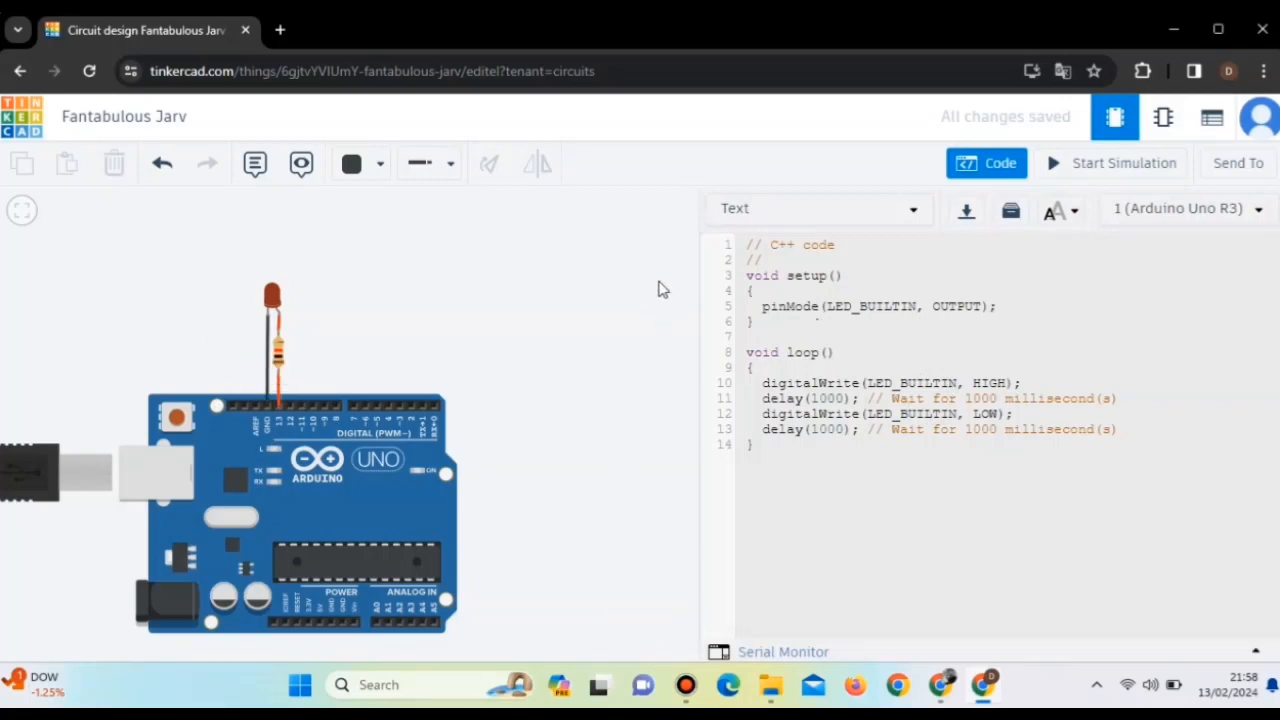
Hide the Arduino's code and look through the Basic components.
{"action": "left_click", "coordinate": [986, 163]}
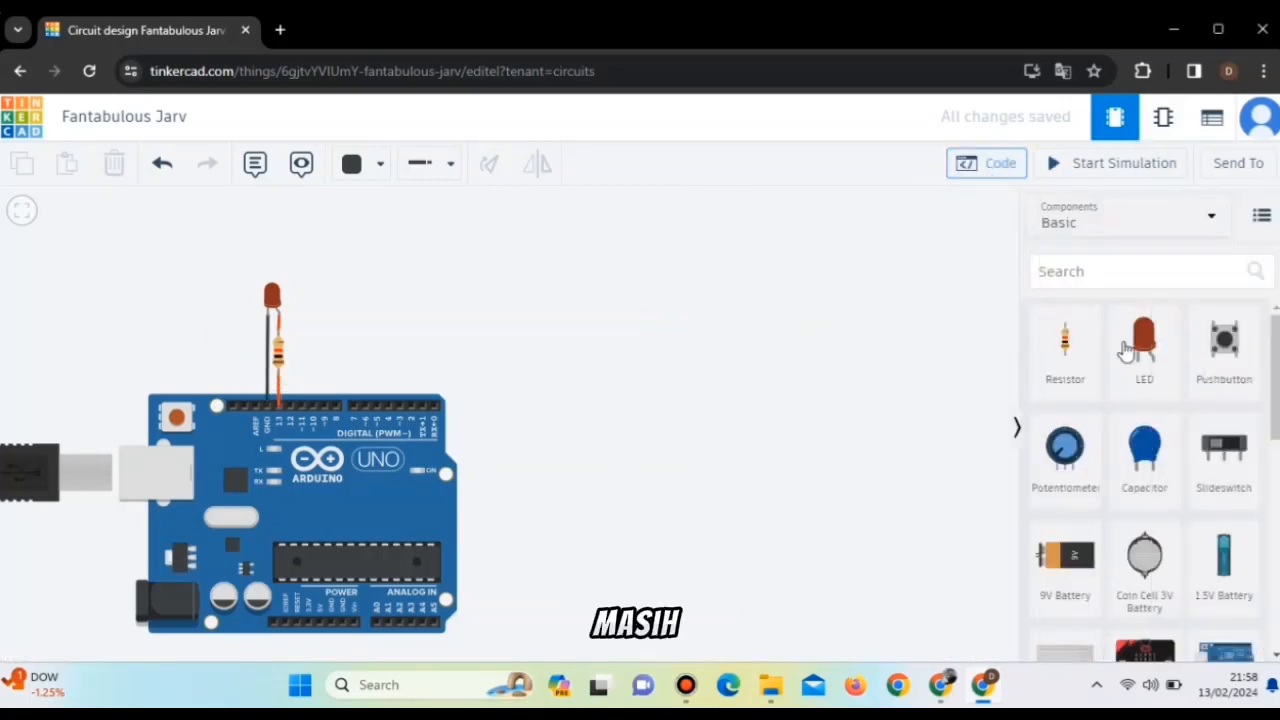
{"action": "scroll", "coordinate": [1135, 375], "scroll_direction": "down", "scroll_amount": 6}
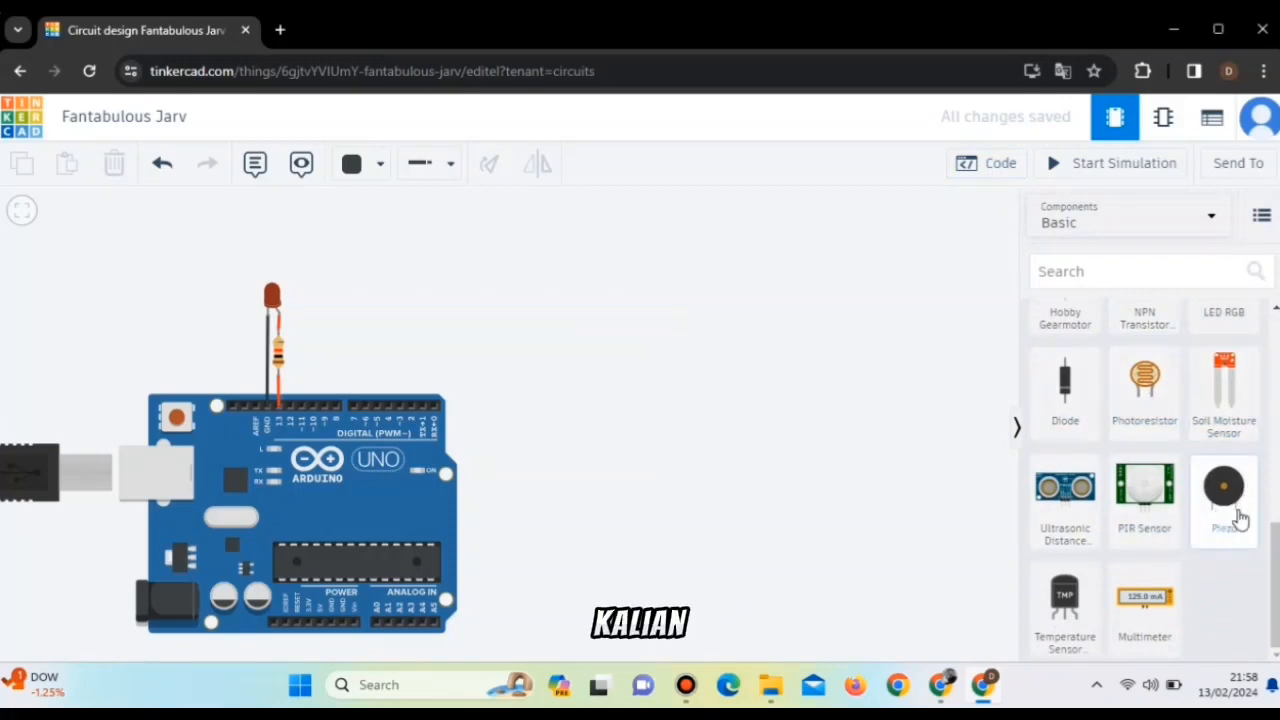
{"action": "scroll", "coordinate": [1180, 520], "scroll_direction": "up", "scroll_amount": 6}
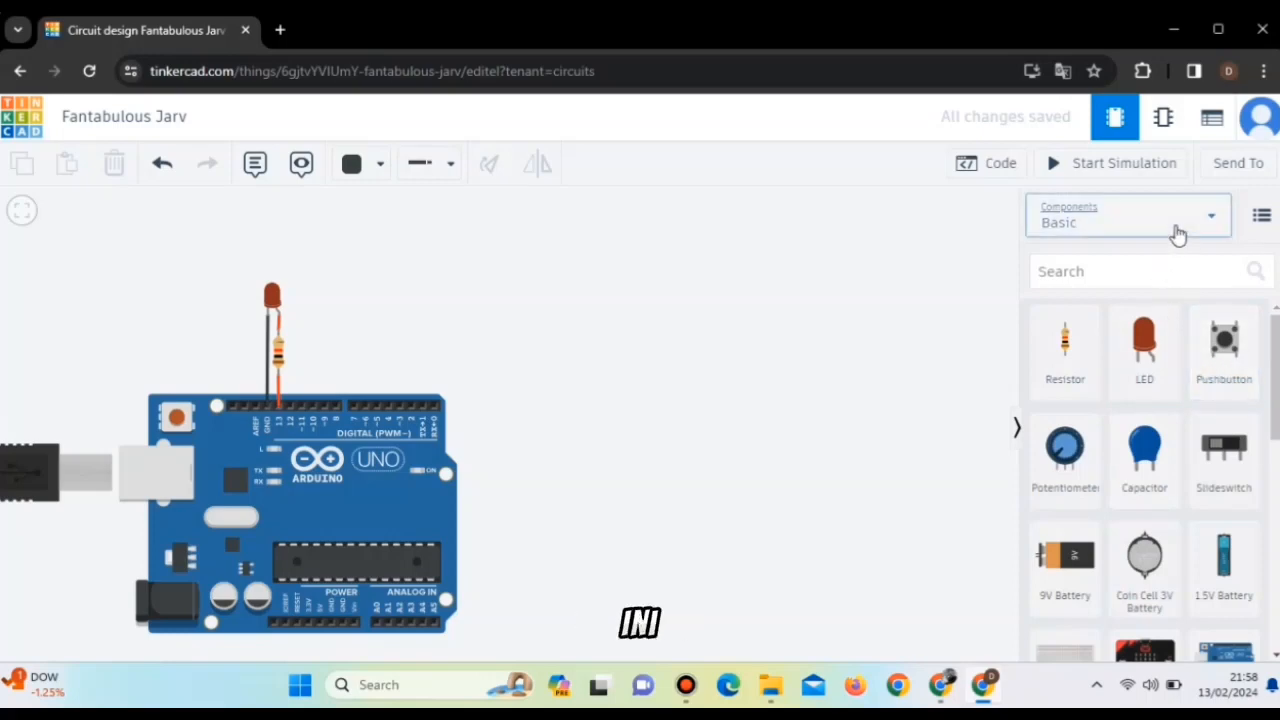
Place a Potato Battery from the full component list beside the Arduino and delete it again.
{"action": "left_click", "coordinate": [1175, 232]}
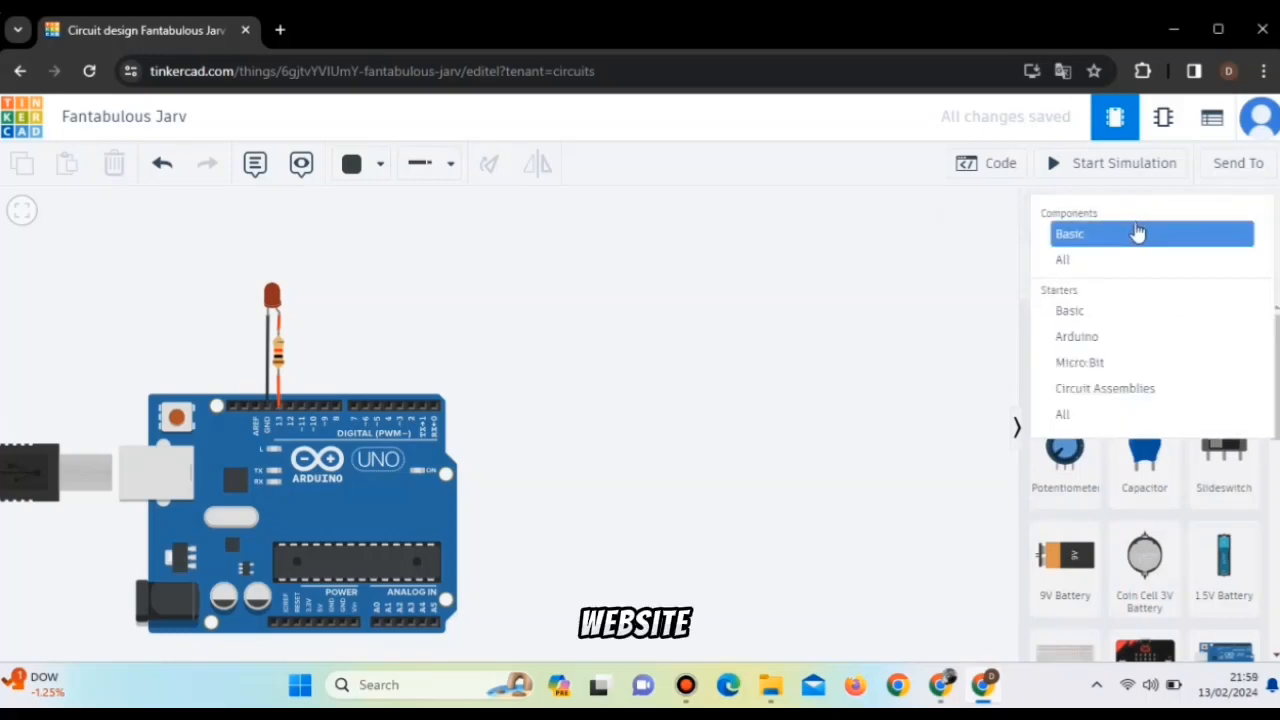
{"action": "left_click", "coordinate": [1137, 257]}
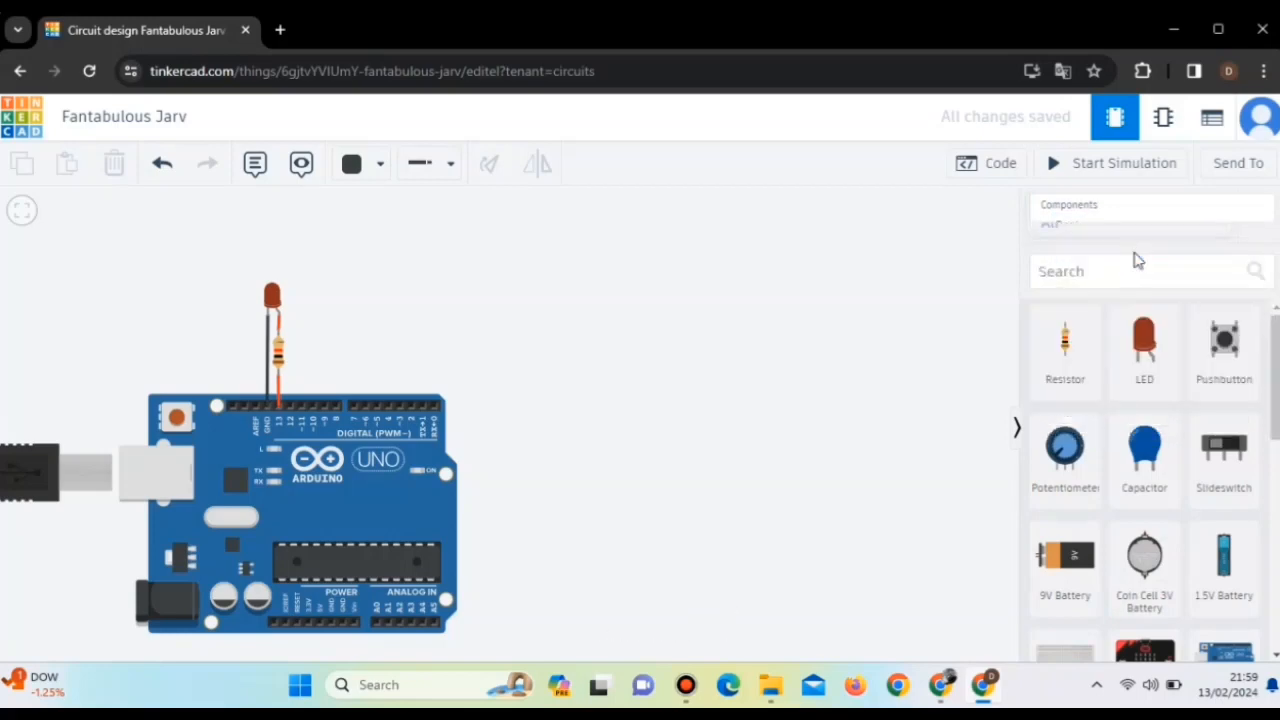
{"action": "scroll", "coordinate": [1193, 519], "scroll_direction": "down", "scroll_amount": 5}
{"action": "scroll", "coordinate": [1193, 519], "scroll_direction": "down", "scroll_amount": 10}
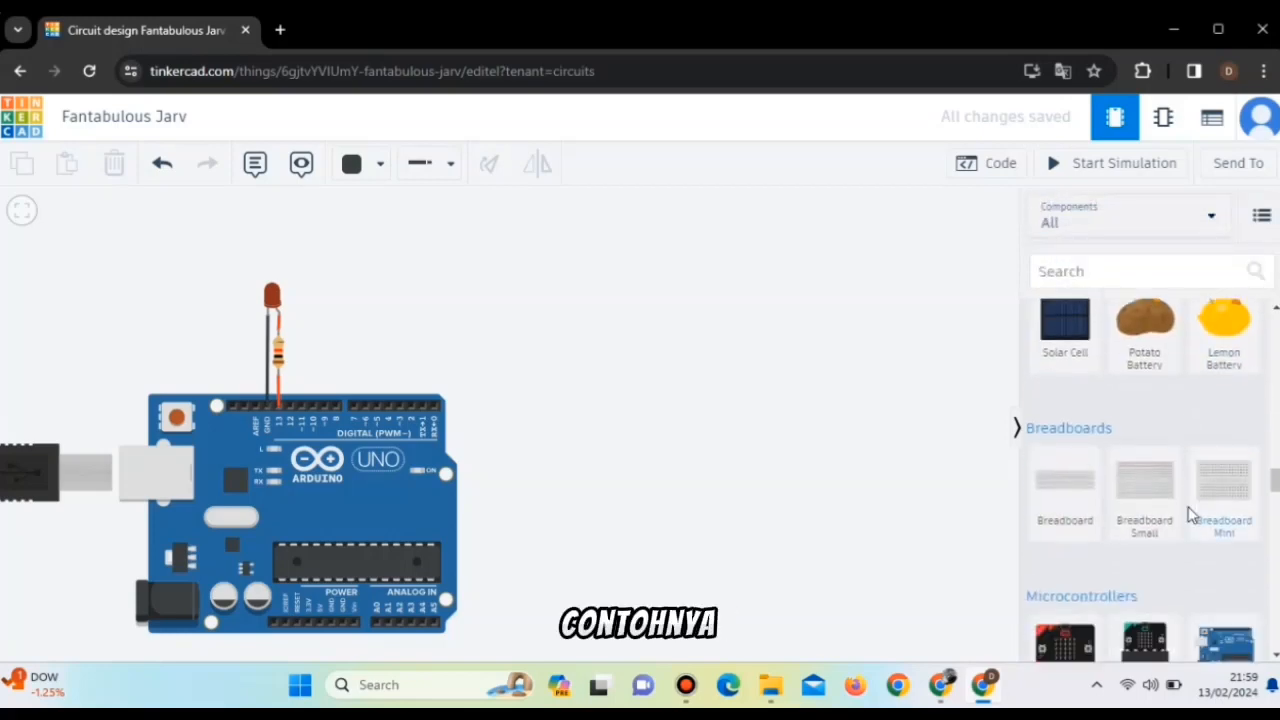
{"action": "scroll", "coordinate": [1190, 515], "scroll_direction": "up", "scroll_amount": 3}
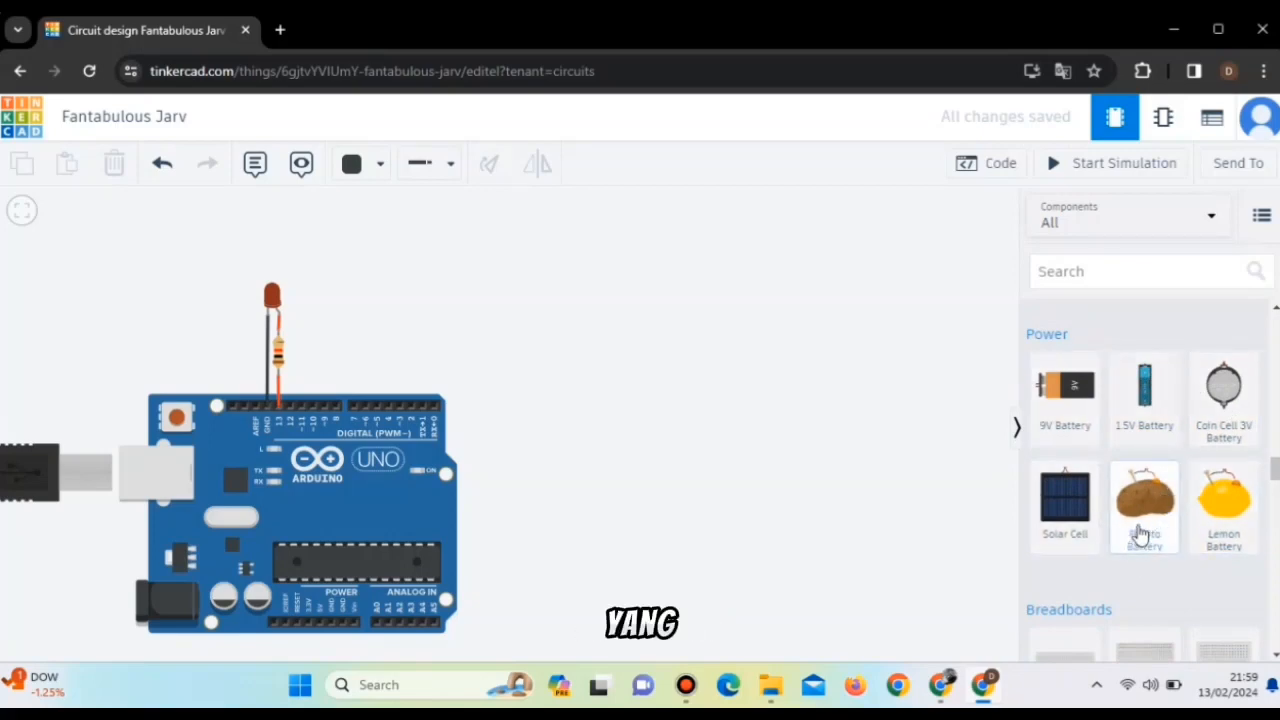
{"action": "left_click_drag", "start_coordinate": [1139, 533], "coordinate": [732, 445]}
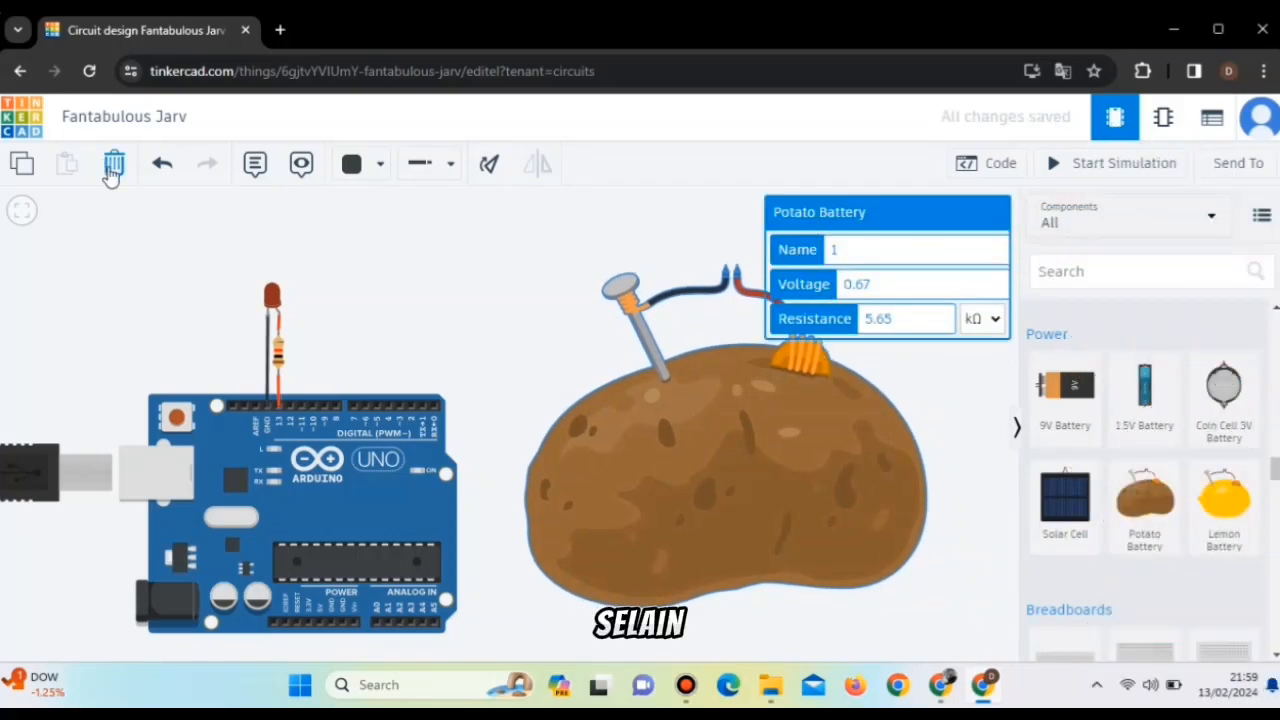
{"action": "left_click", "coordinate": [112, 164]}
Look through the remaining categories of the full component list, from breadboards and instruments to integrated circuits and connectors.
{"action": "scroll", "coordinate": [1215, 482], "scroll_direction": "down", "scroll_amount": 5}
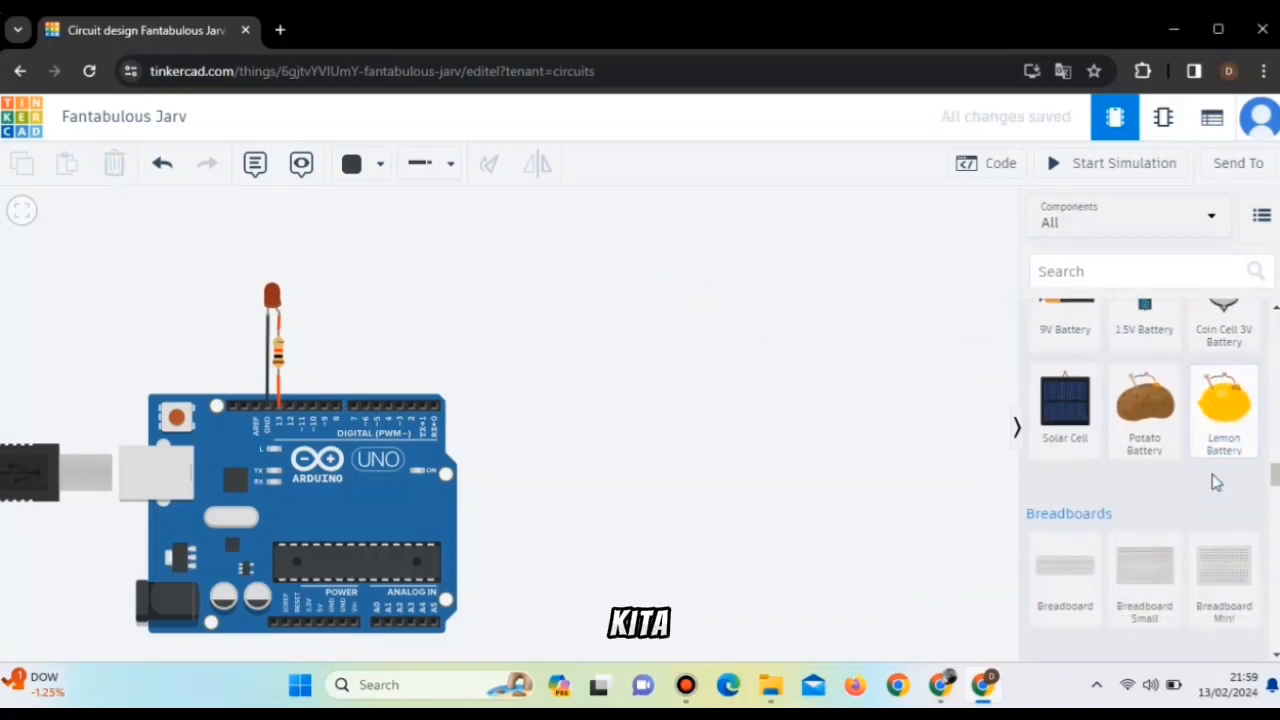
{"action": "scroll", "coordinate": [1205, 482], "scroll_direction": "down", "scroll_amount": 5}
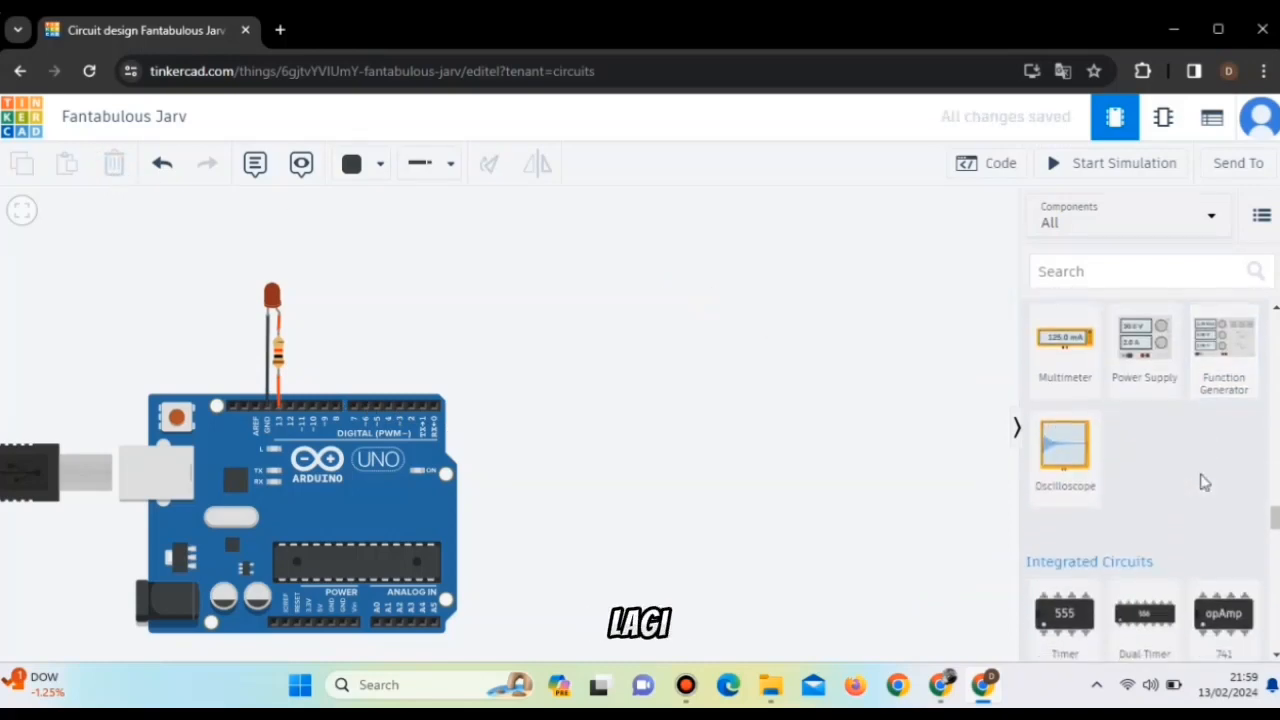
{"action": "scroll", "coordinate": [1198, 487], "scroll_direction": "down", "scroll_amount": 10}
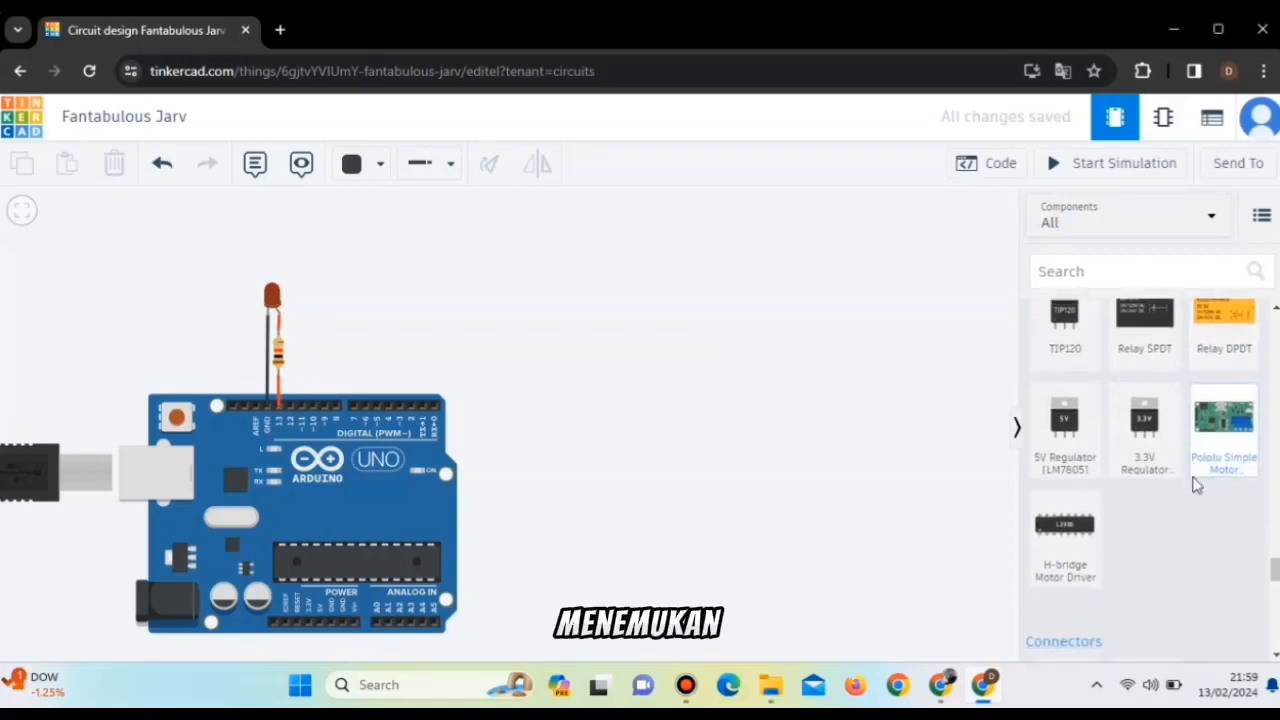
Add the Blink circuit from the Arduino starters beside the existing circuit and delete it together with its code.
{"action": "left_click", "coordinate": [1196, 230]}
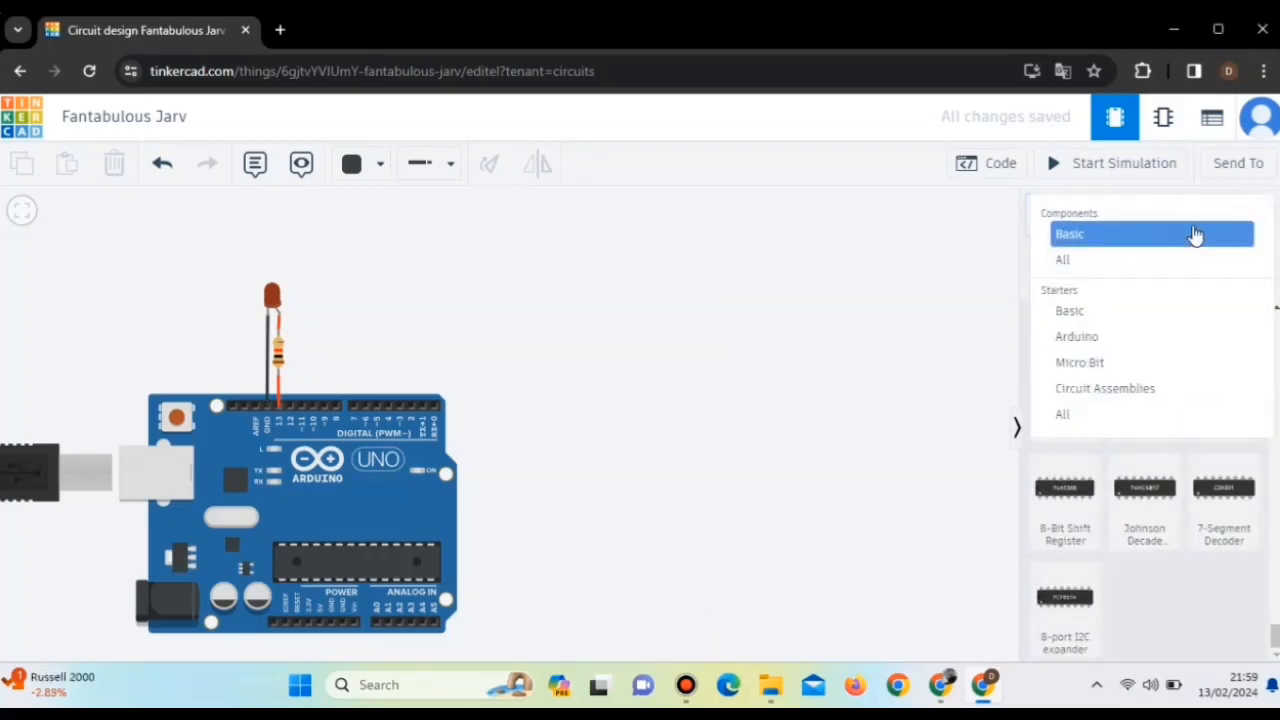
{"action": "left_click", "coordinate": [1088, 338]}
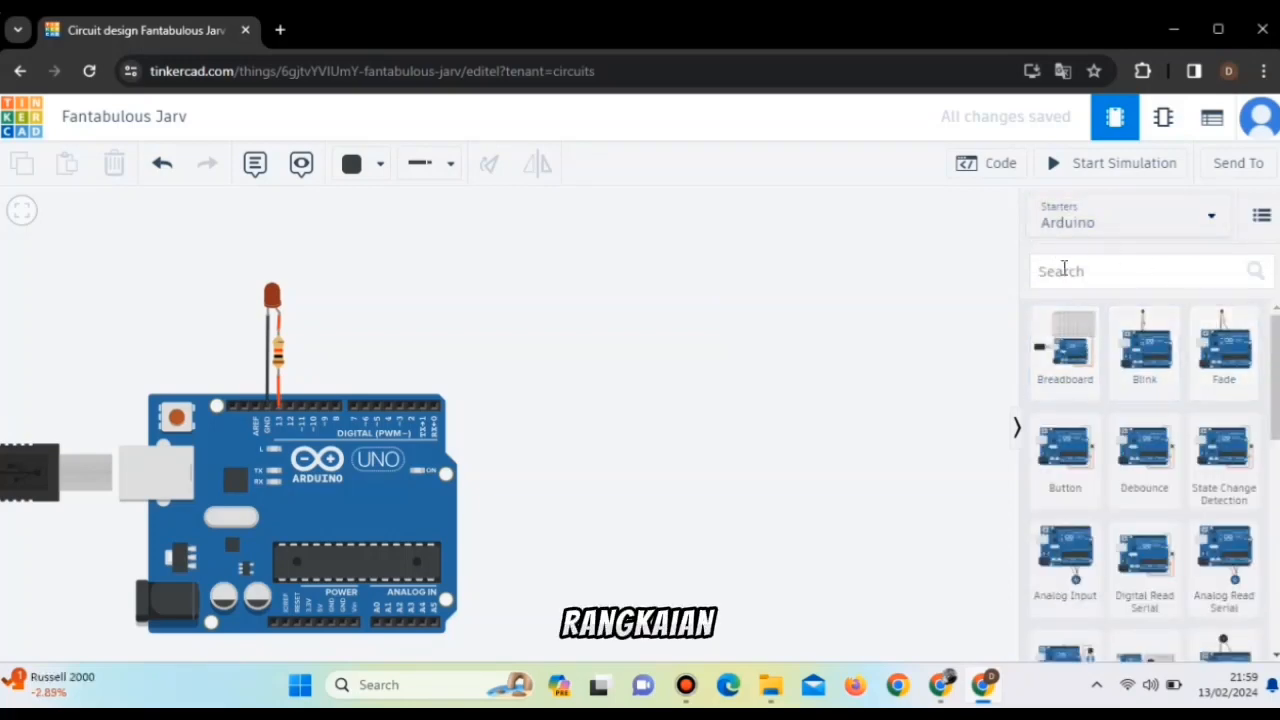
{"action": "left_click_drag", "start_coordinate": [1172, 388], "coordinate": [752, 500]}
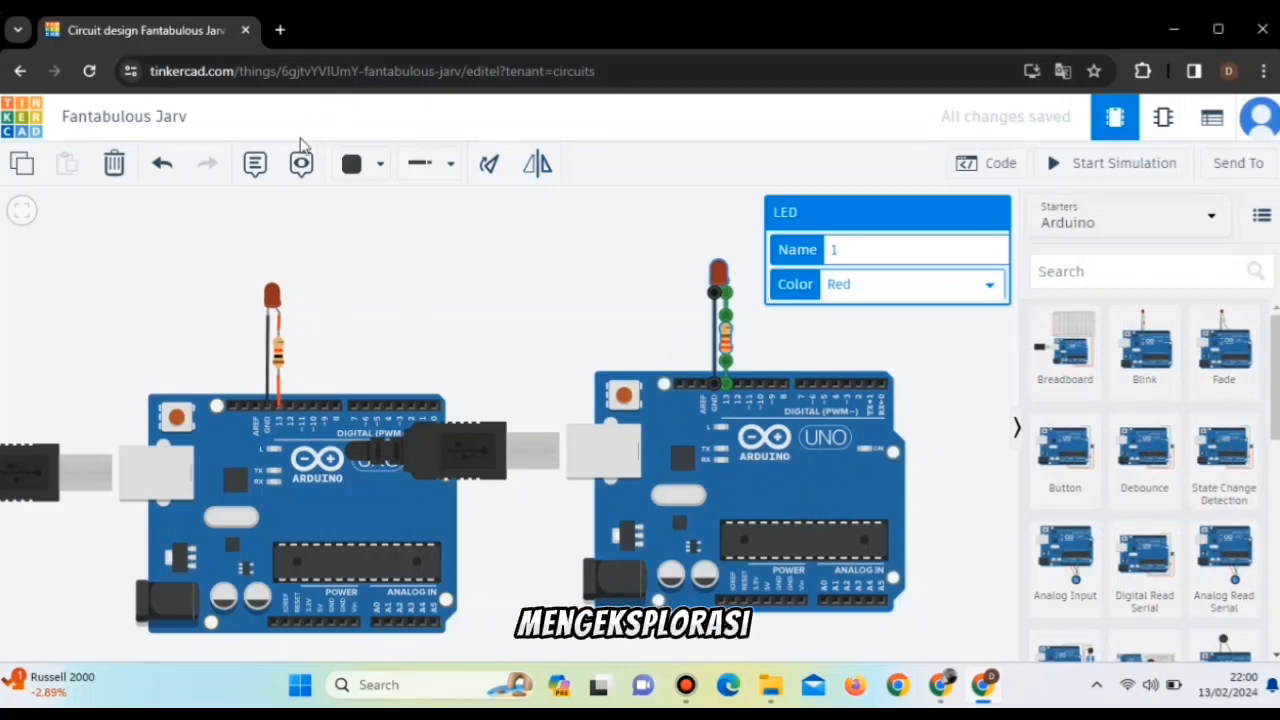
{"action": "left_click", "coordinate": [114, 163]}
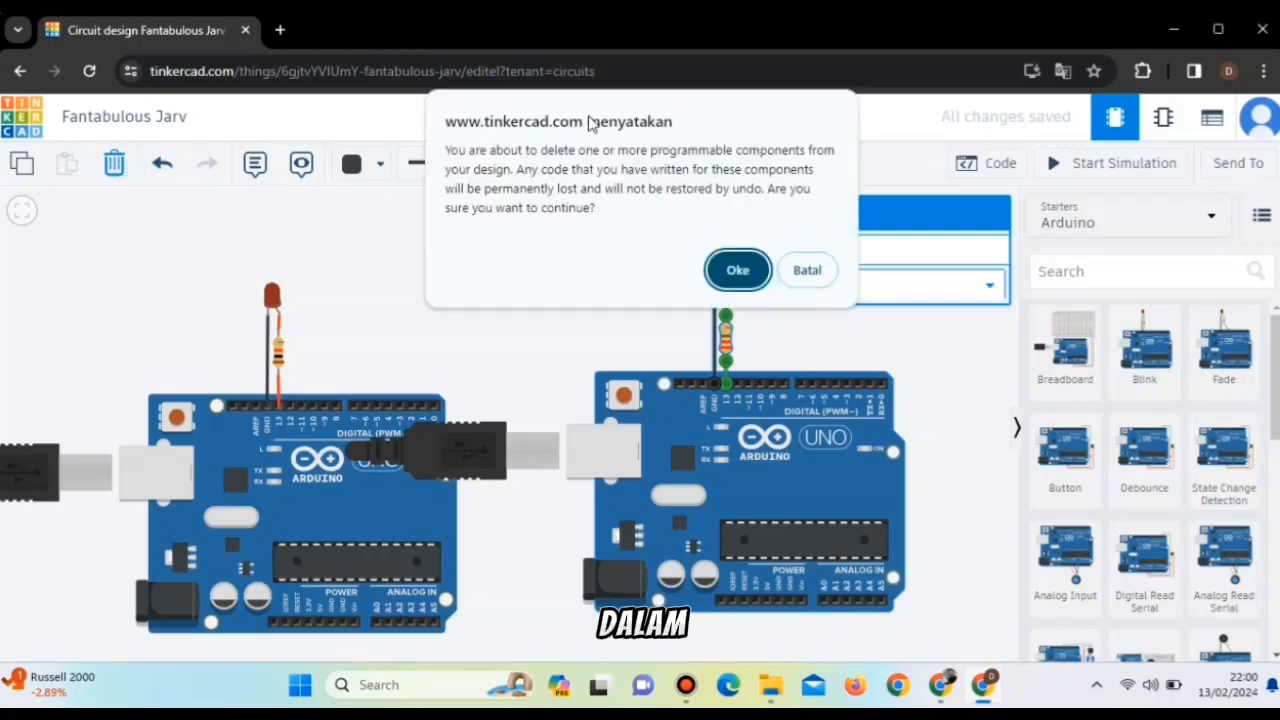
{"action": "left_click", "coordinate": [737, 268]}
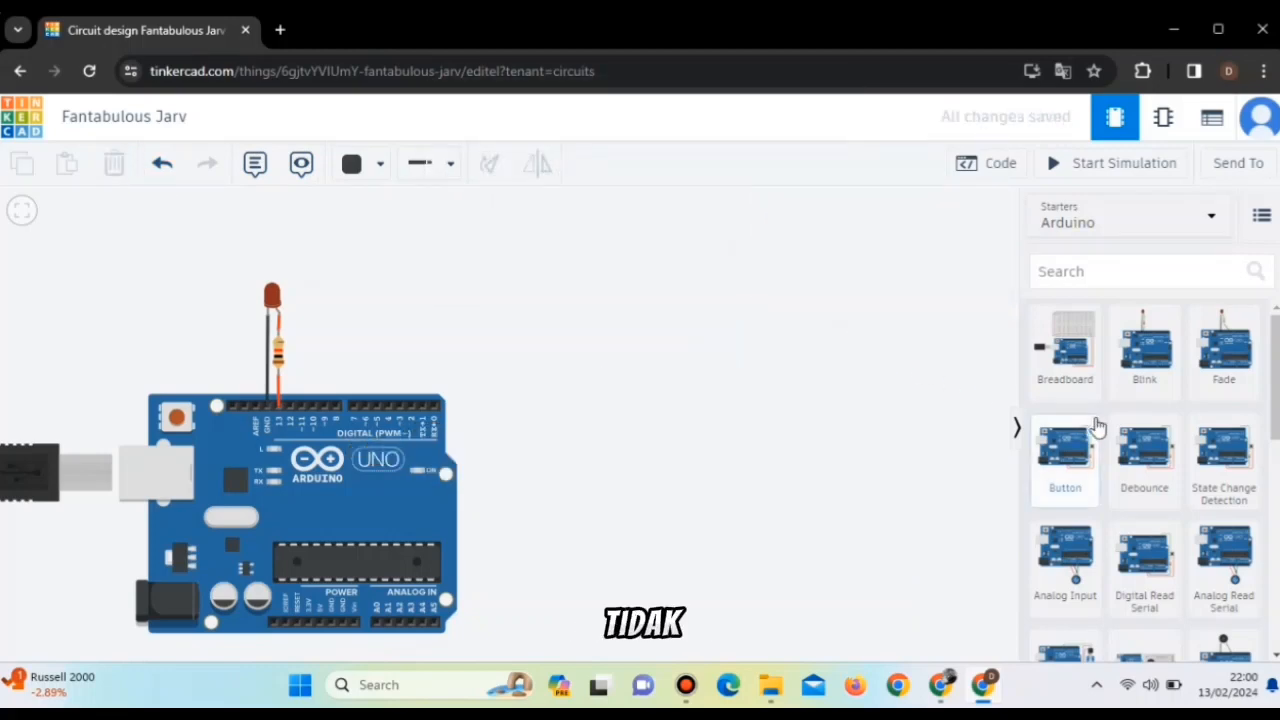
Look through the rest of the Arduino starter circuits, down to the Infrared Receiver.
{"action": "scroll", "coordinate": [1146, 462], "scroll_direction": "down", "scroll_amount": 5}
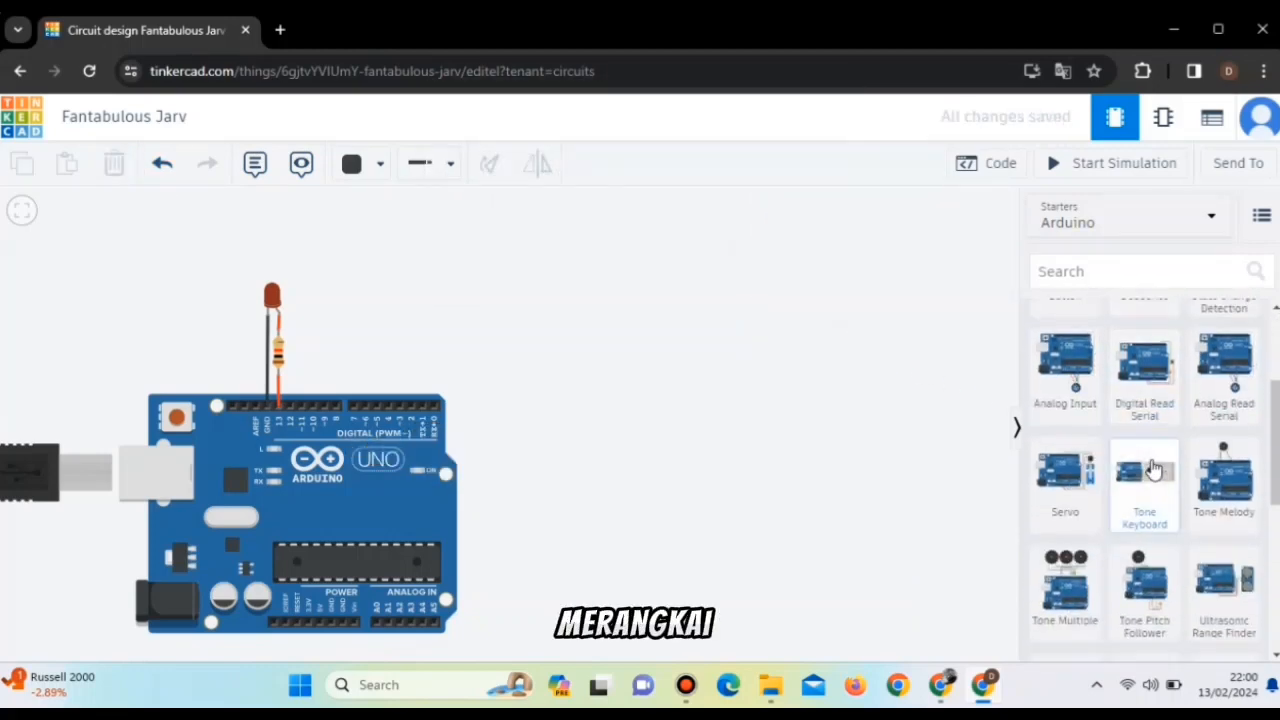
{"action": "scroll", "coordinate": [1152, 468], "scroll_direction": "down", "scroll_amount": 3}
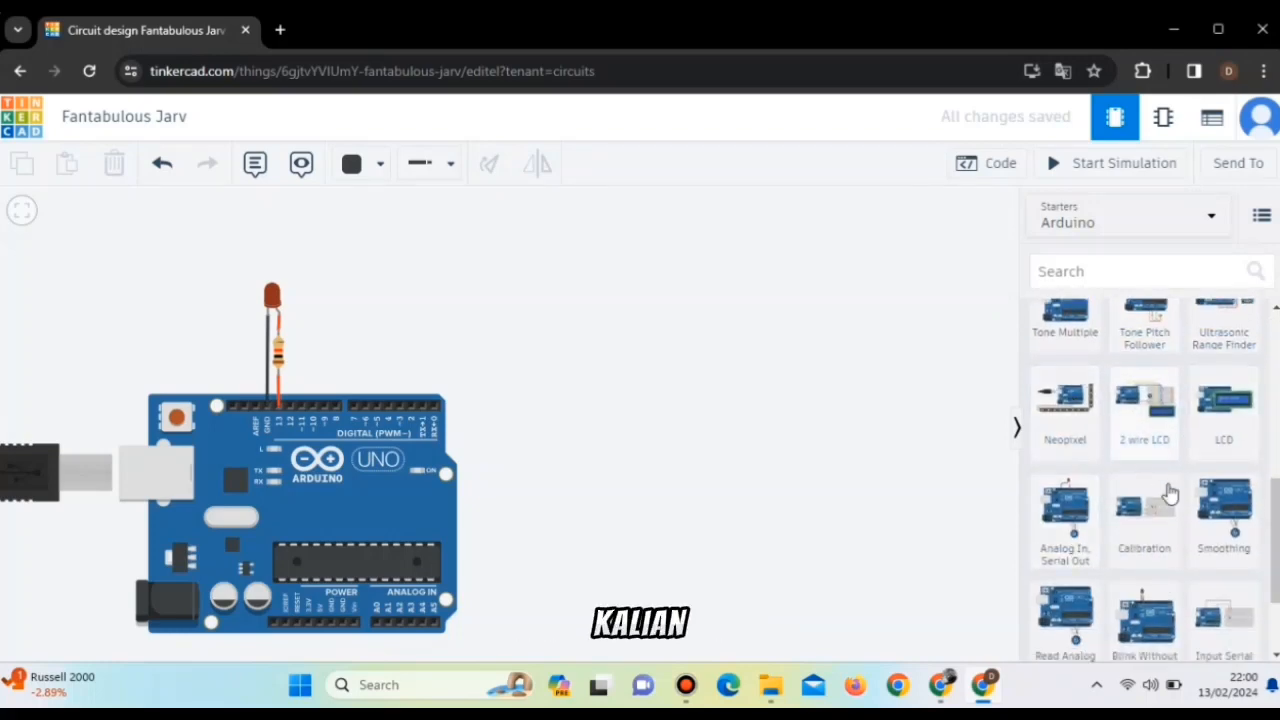
{"action": "scroll", "coordinate": [1100, 490], "scroll_direction": "down", "scroll_amount": 2}
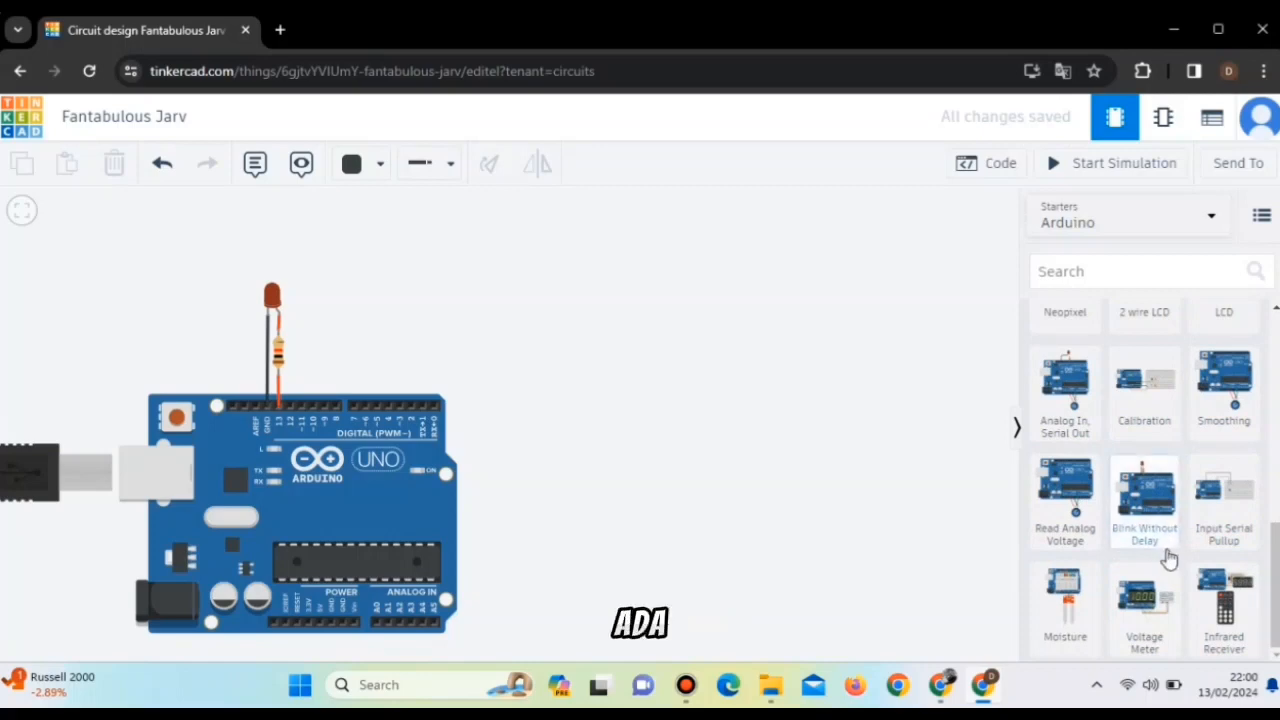
Show the Arduino's blink code next to the complete LED circuit.
{"action": "left_click_drag", "start_coordinate": [536, 415], "coordinate": [797, 380]}
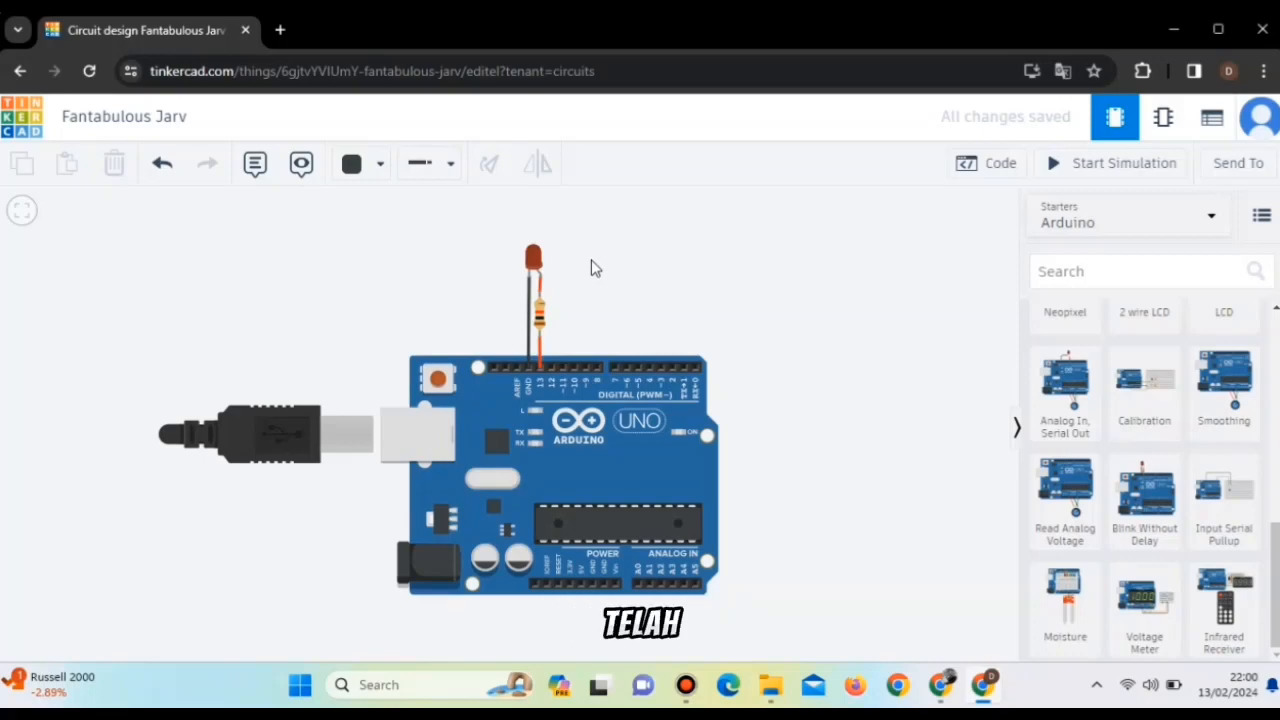
{"action": "left_click", "coordinate": [973, 163]}
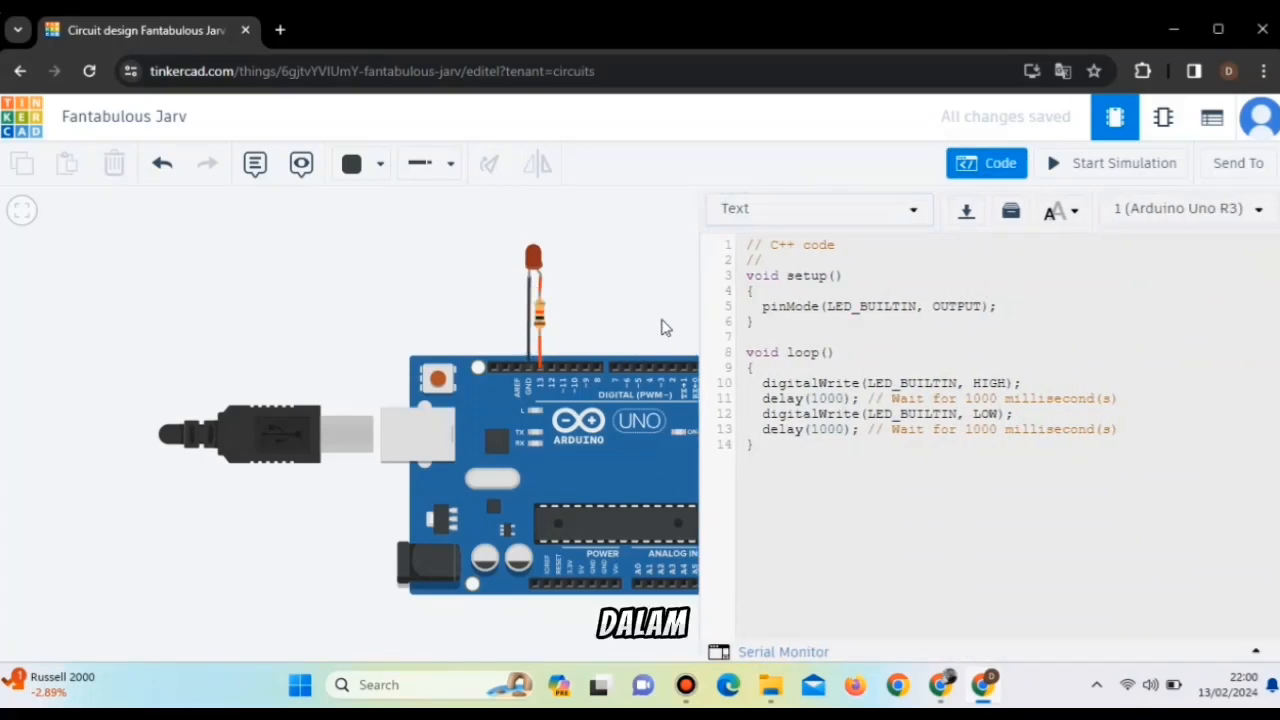
{"action": "left_click_drag", "start_coordinate": [661, 327], "coordinate": [534, 296]}
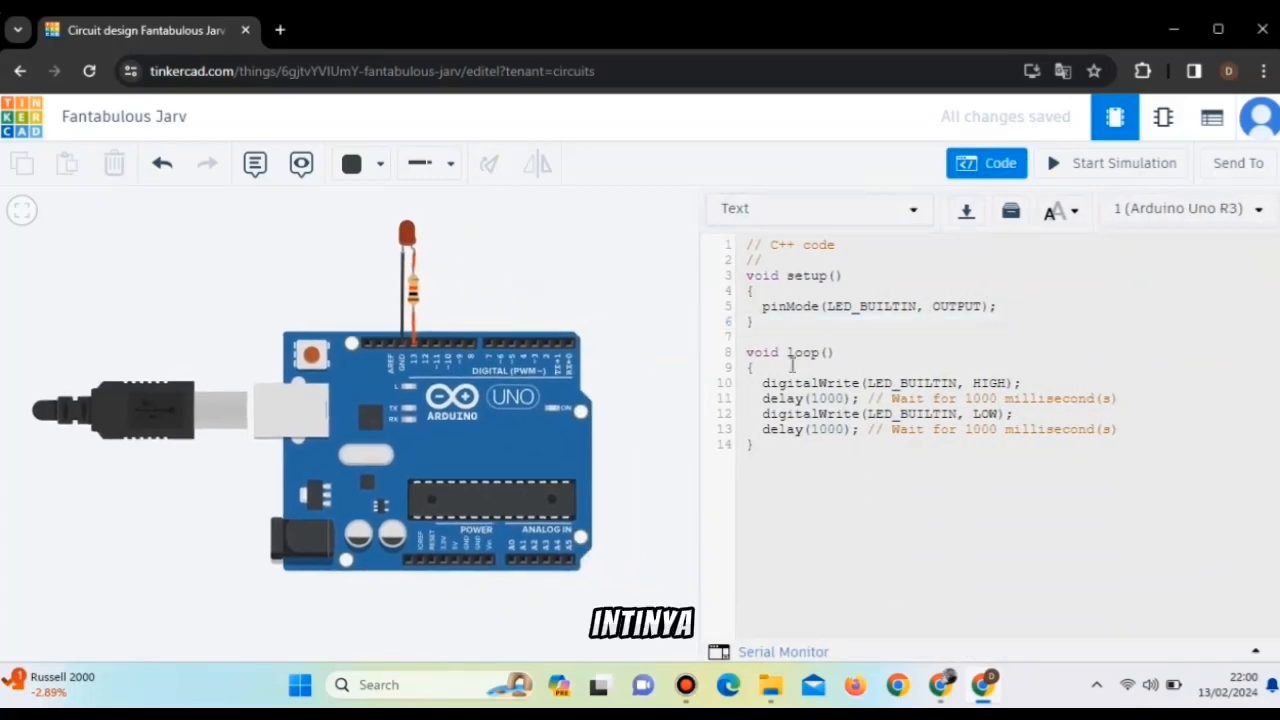